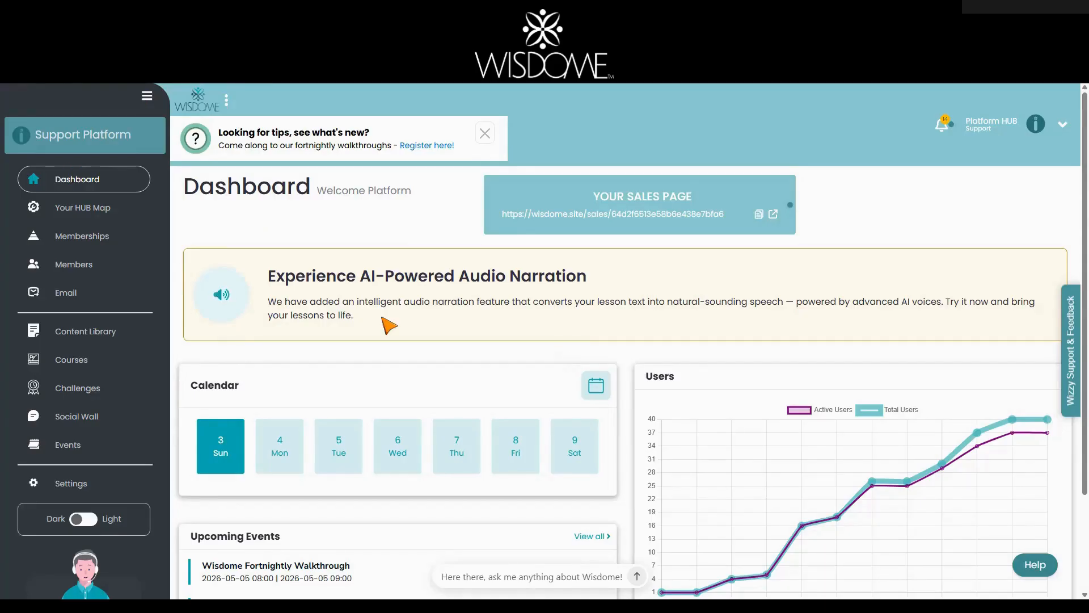
# Start a new email template from the email section and dismiss the message-writing instructions
pyautogui.click(67, 297)
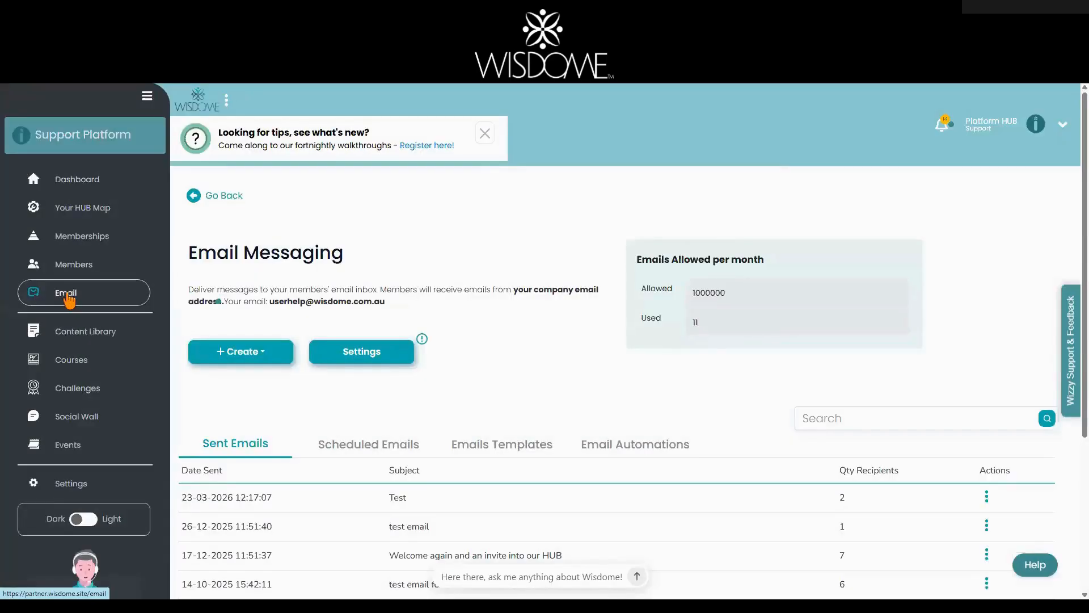
pyautogui.click(235, 361)
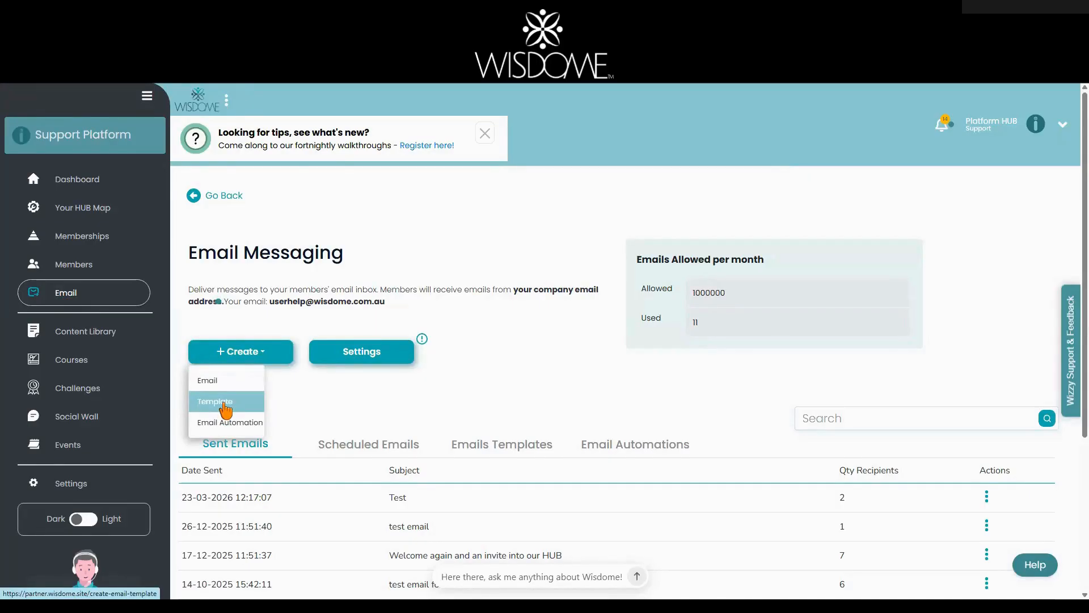
pyautogui.click(225, 402)
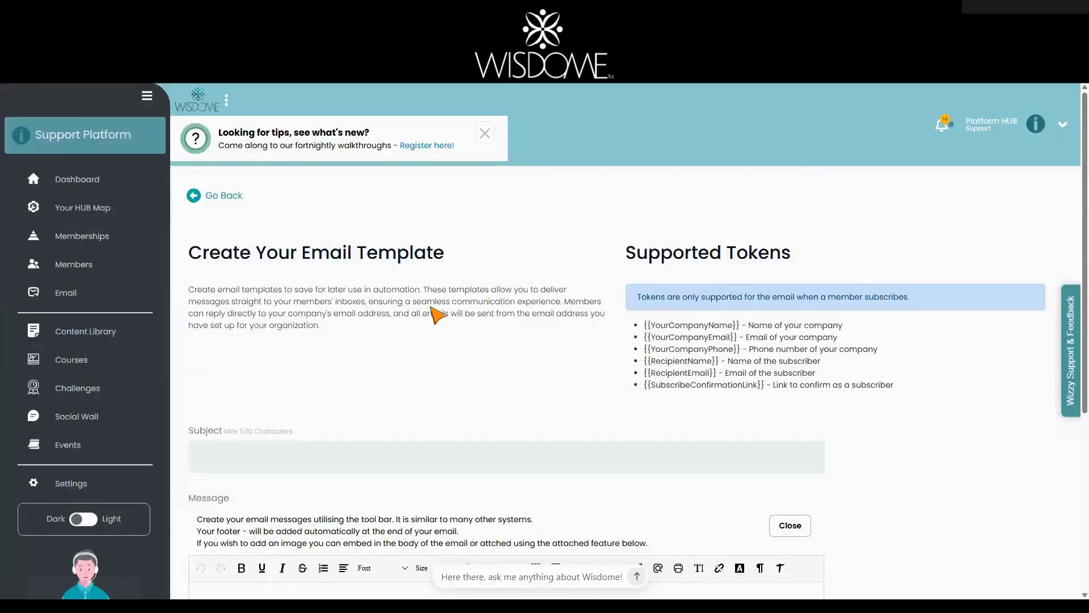
pyautogui.scroll(-3, 440, 316)
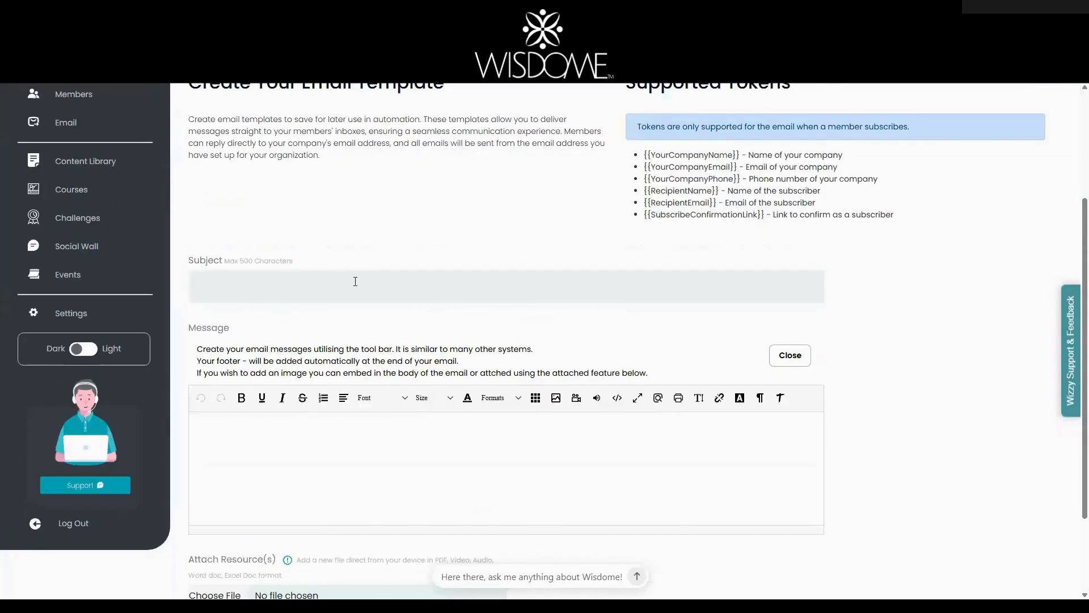
pyautogui.click(790, 356)
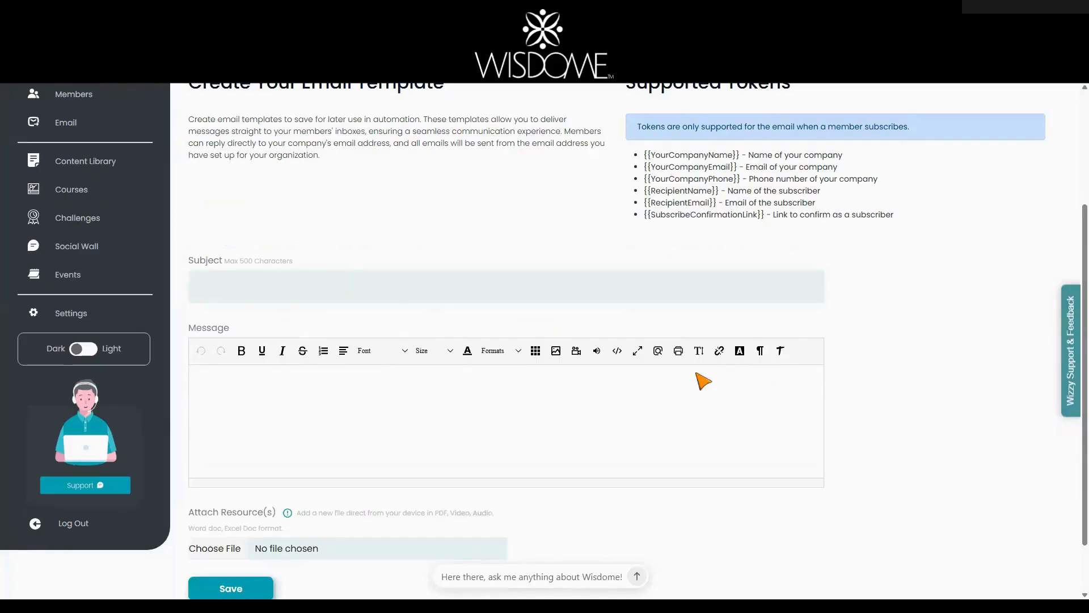
# Enter "Welcome to the tribe! Here's your Day 1 roadmap" as the template's subject
pyautogui.click(386, 298)
pyautogui.click(249, 282)
pyautogui.write('Welcome to the tribe! Here’s your Day 1 roadmap')
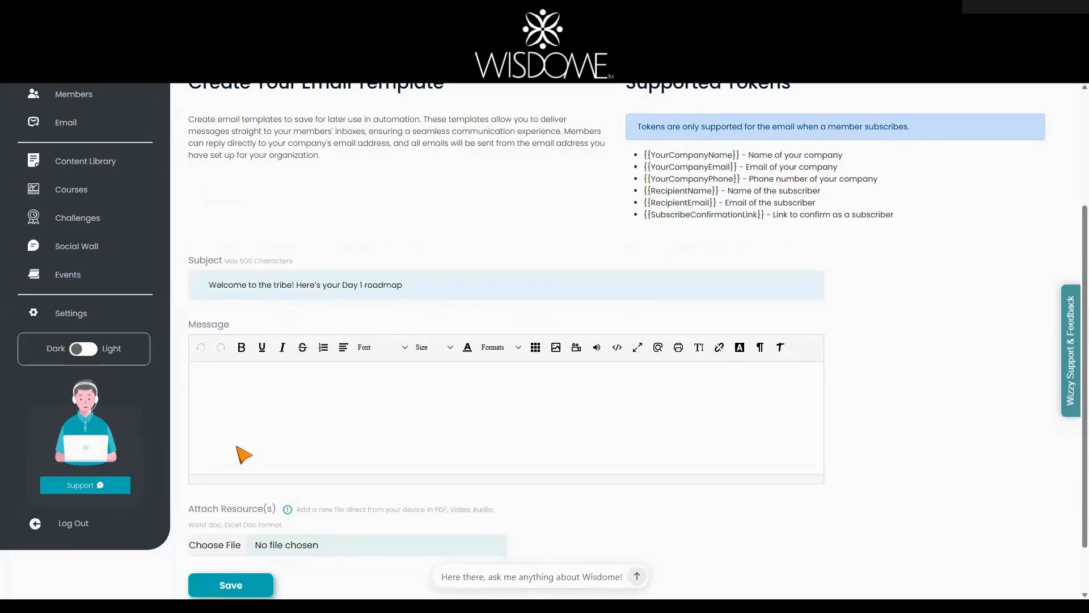
# Paste the prepared welcome text into the message body and remove the blank line above the greeting
pyautogui.click(296, 385)
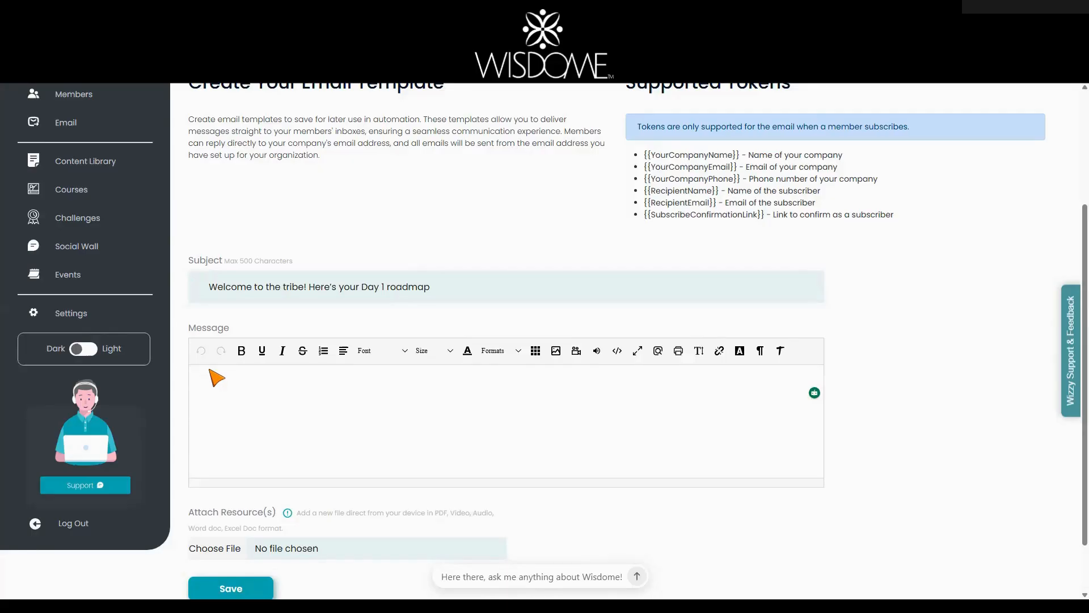
pyautogui.click(211, 372)
pyautogui.hotkey('ctrl', 'v')
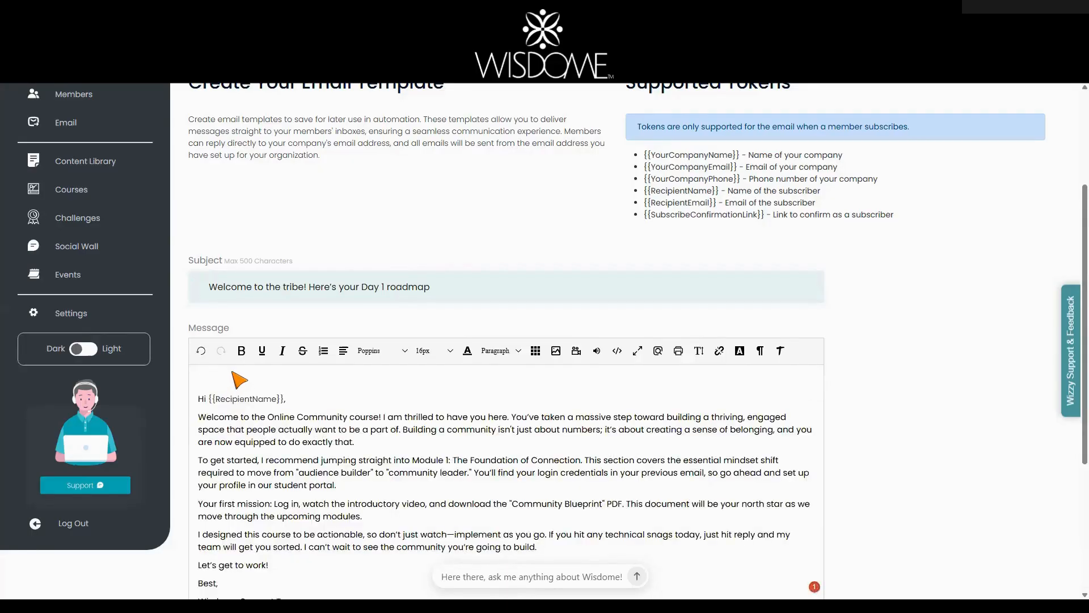
pyautogui.click(240, 380)
pyautogui.press('Delete')
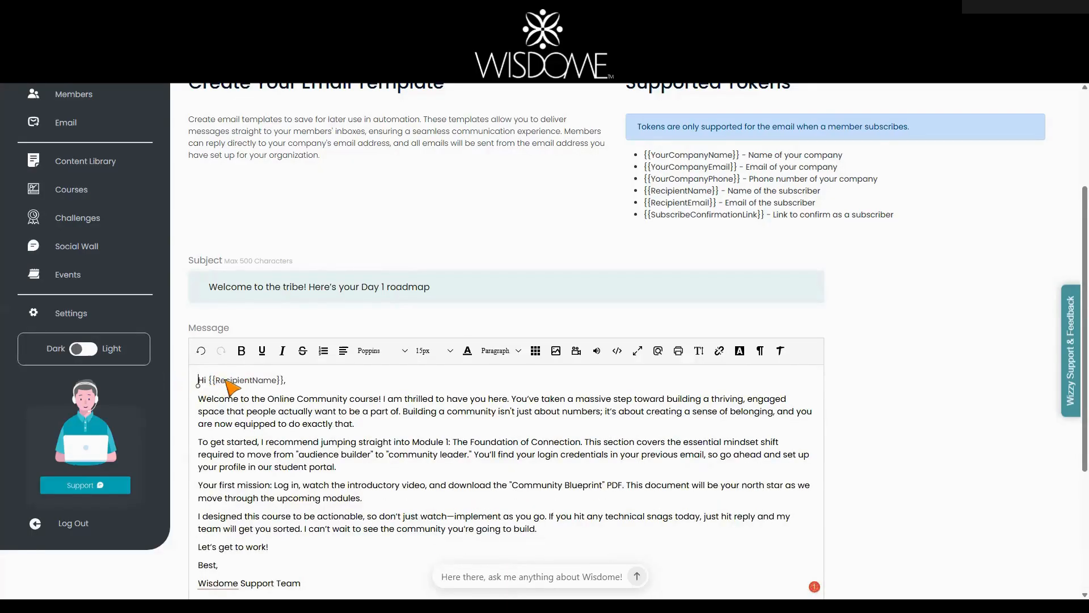
# Examine the {{RecipientName}} token in the greeting and compare it with the list of supported tokens and their descriptions
pyautogui.moveTo(210, 381); pyautogui.dragTo(335, 388)
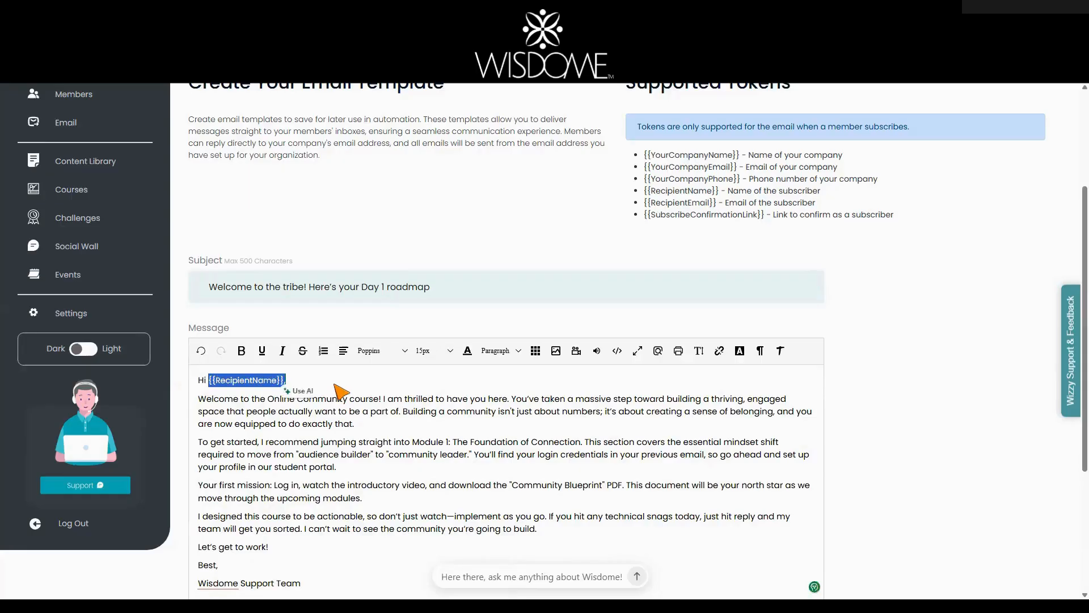
pyautogui.click(335, 388)
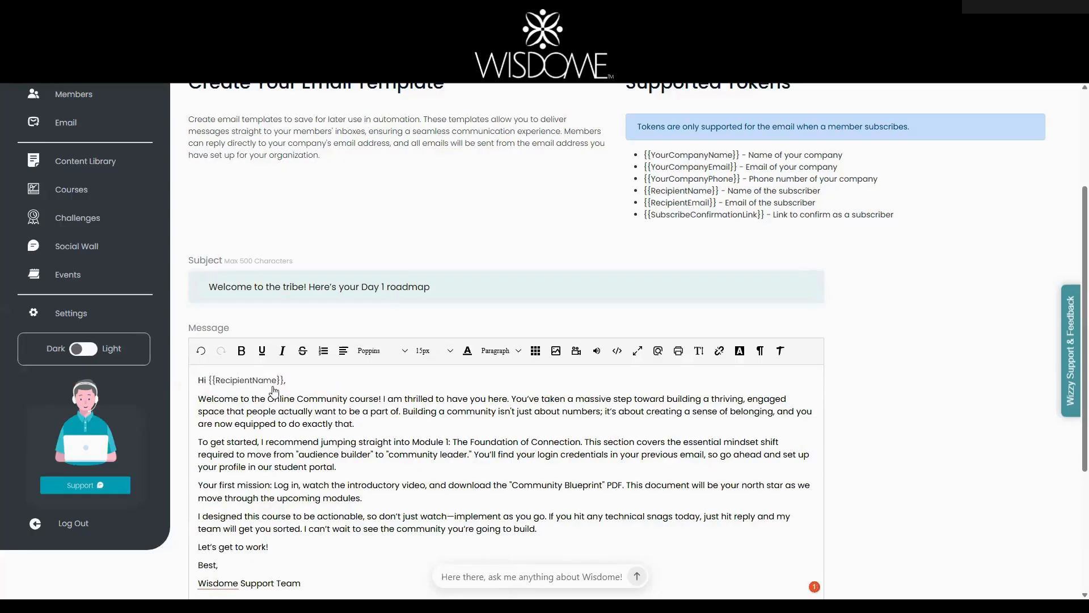
pyautogui.press('BackSpace')
pyautogui.scroll(1, 908, 282)
pyautogui.moveTo(645, 212); pyautogui.dragTo(945, 276)
pyautogui.click(943, 276)
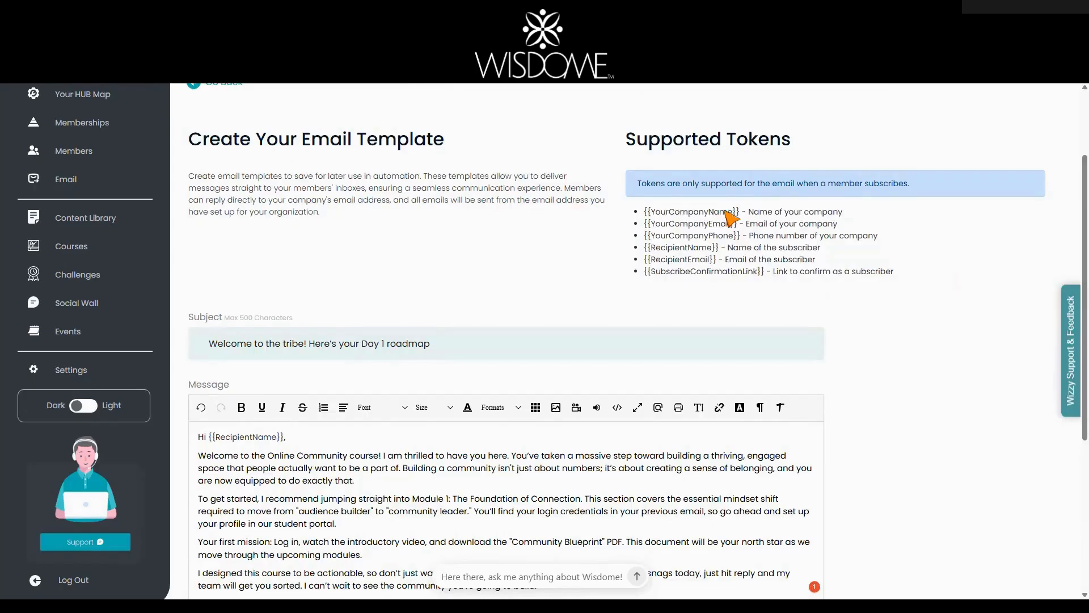
pyautogui.moveTo(752, 212); pyautogui.dragTo(851, 214)
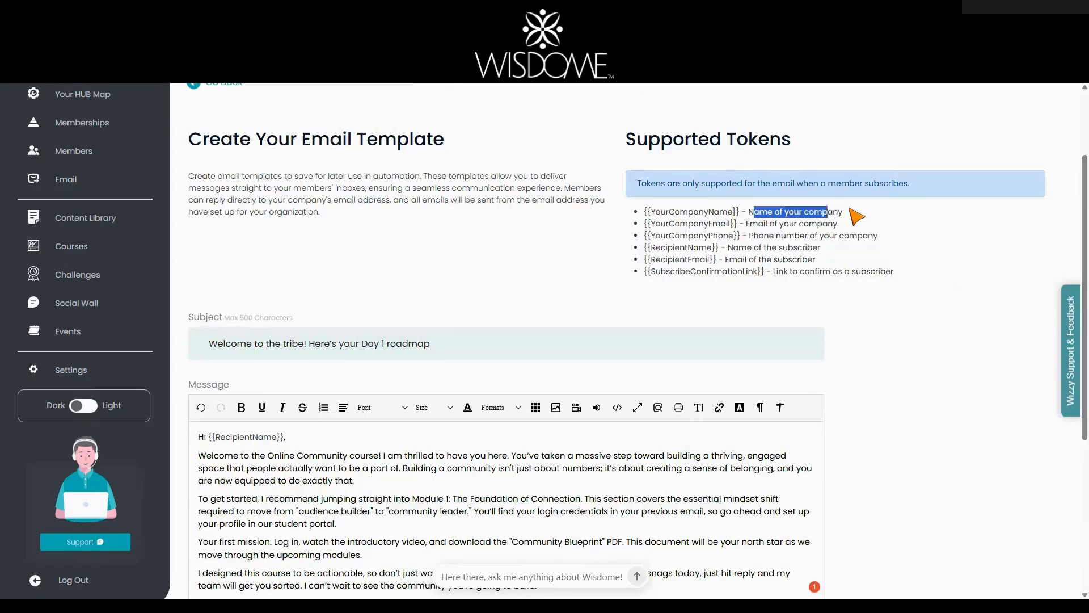
pyautogui.click(923, 253)
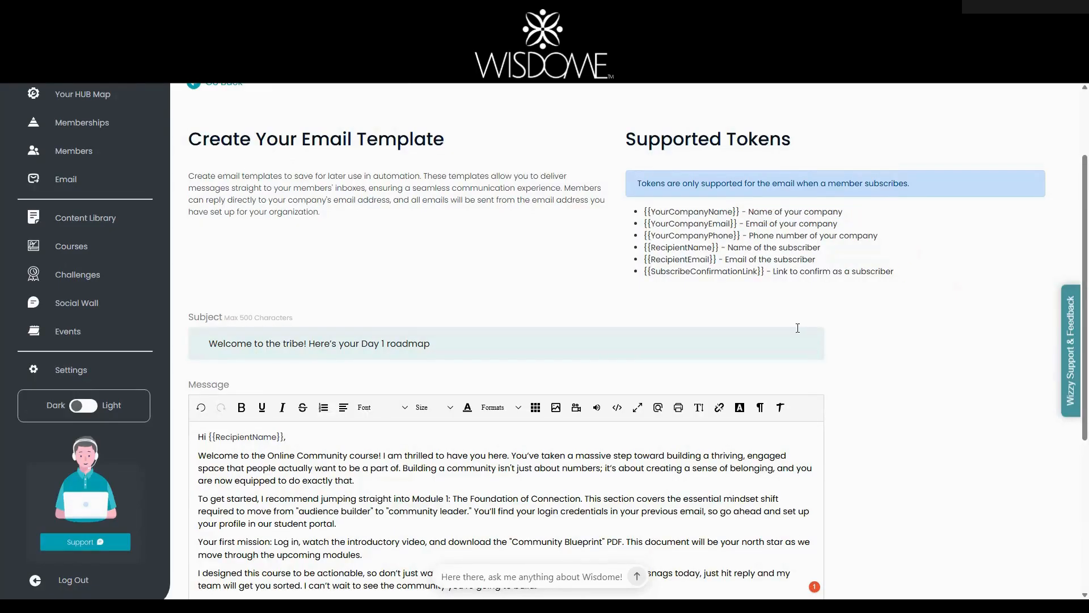
# Attach "Nurturing your online community.pdf" to the welcome template, save it and dismiss the confirmation
pyautogui.scroll(-4, 948, 376)
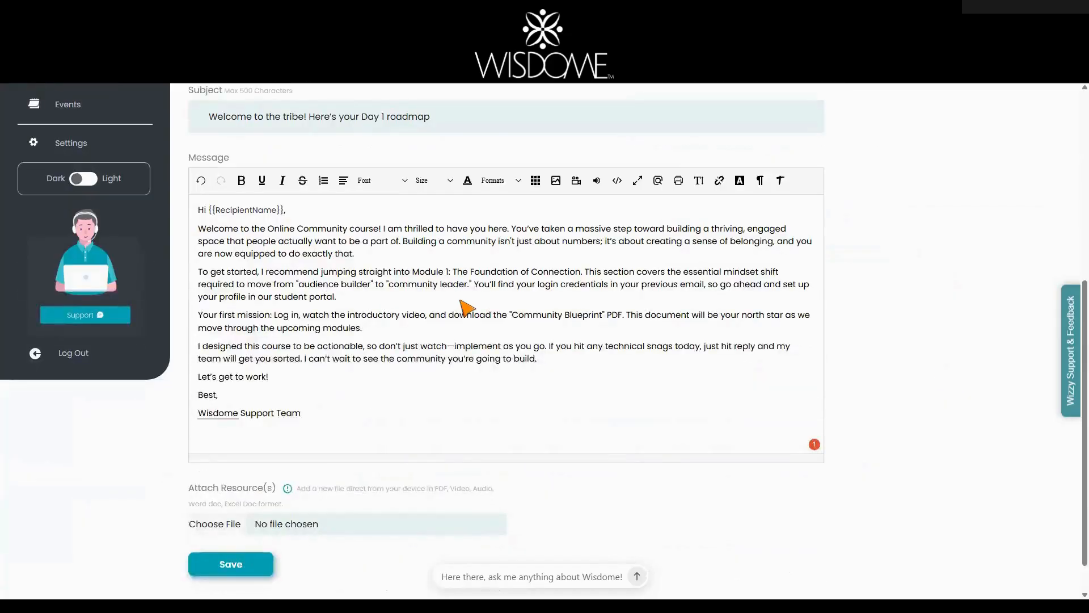
pyautogui.click(289, 392)
pyautogui.click(345, 406)
pyautogui.scroll(-1, 794, 404)
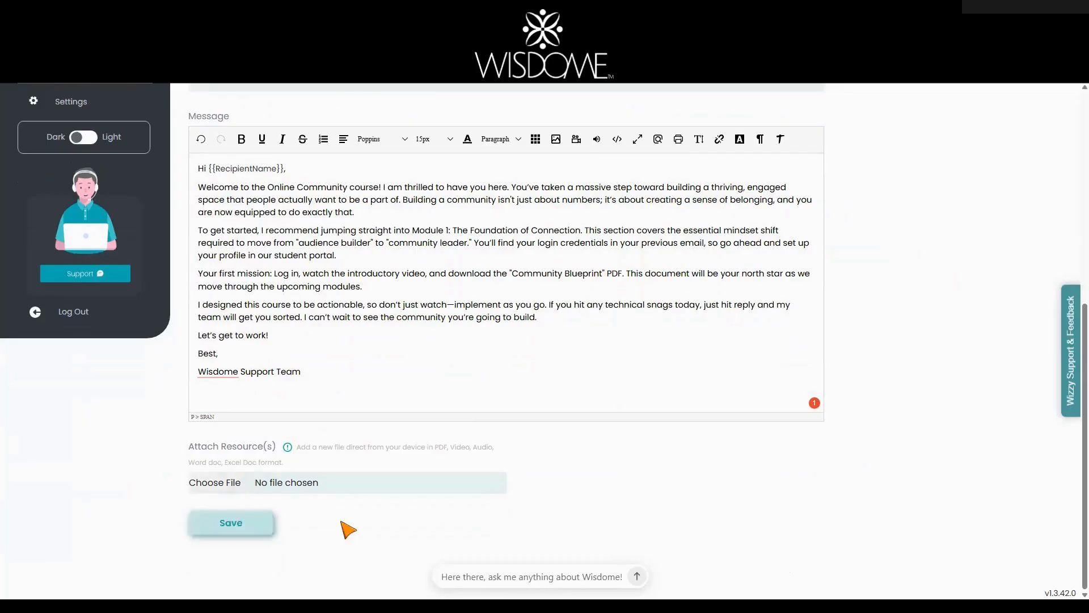
pyautogui.click(205, 483)
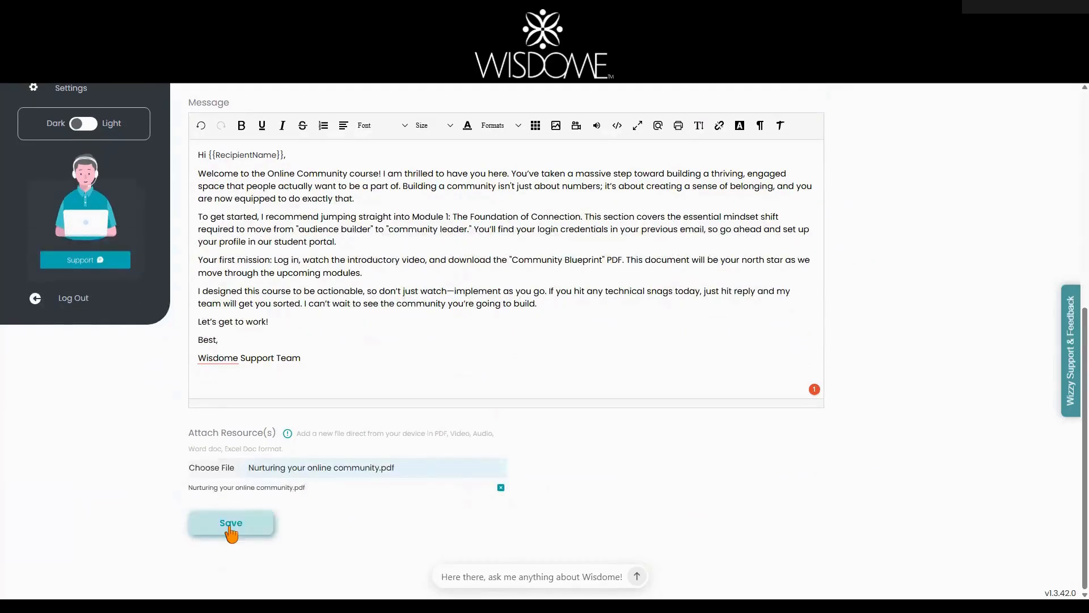
pyautogui.click(231, 527)
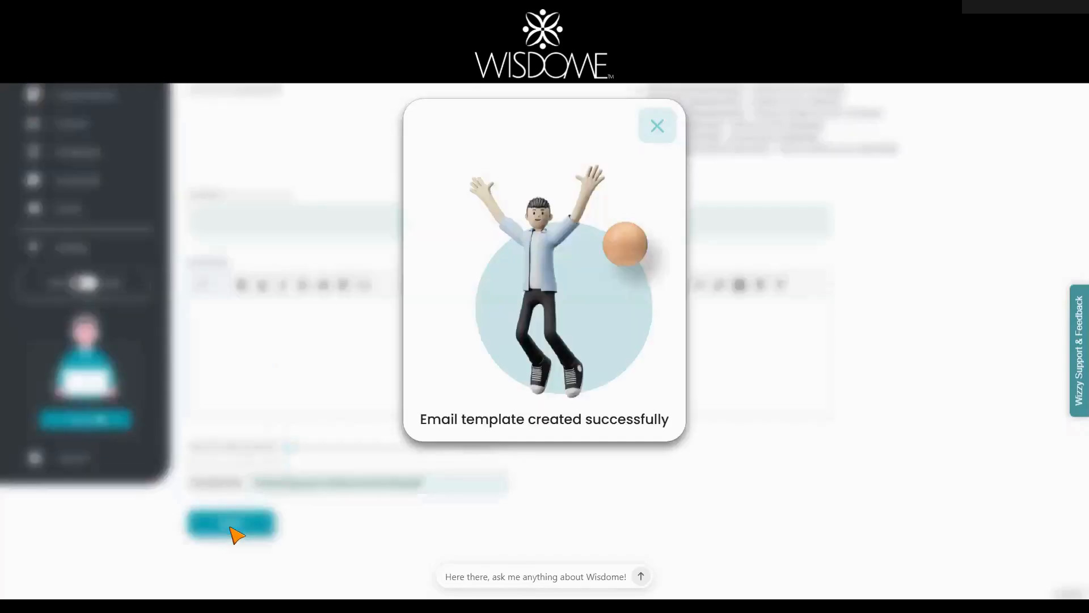
pyautogui.click(658, 127)
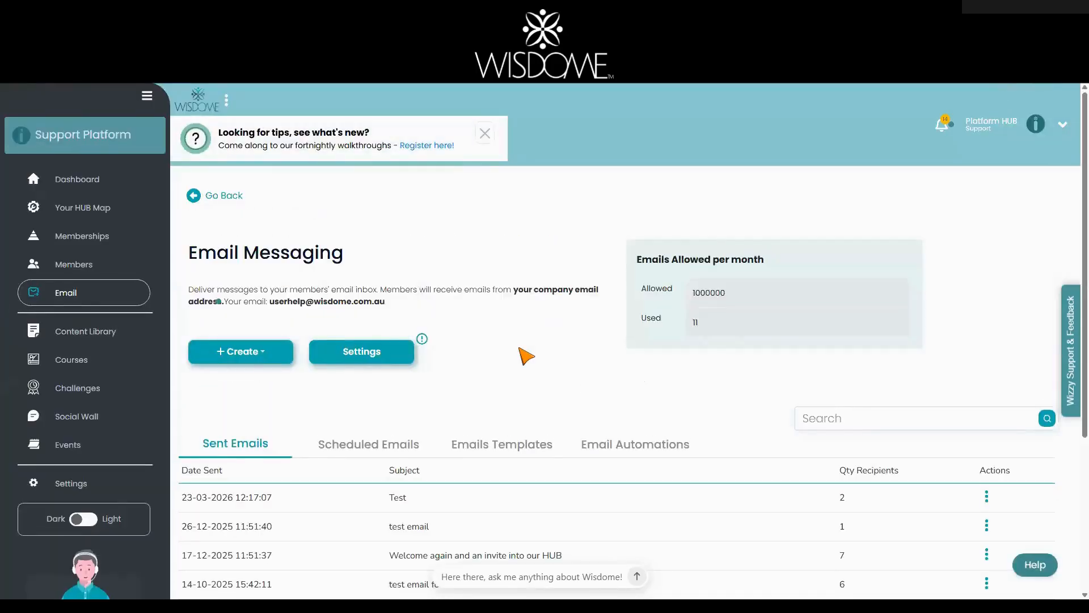
# Start another email template and enter "Checking In & Open Q&A" as its subject
pyautogui.scroll(-3, 526, 356)
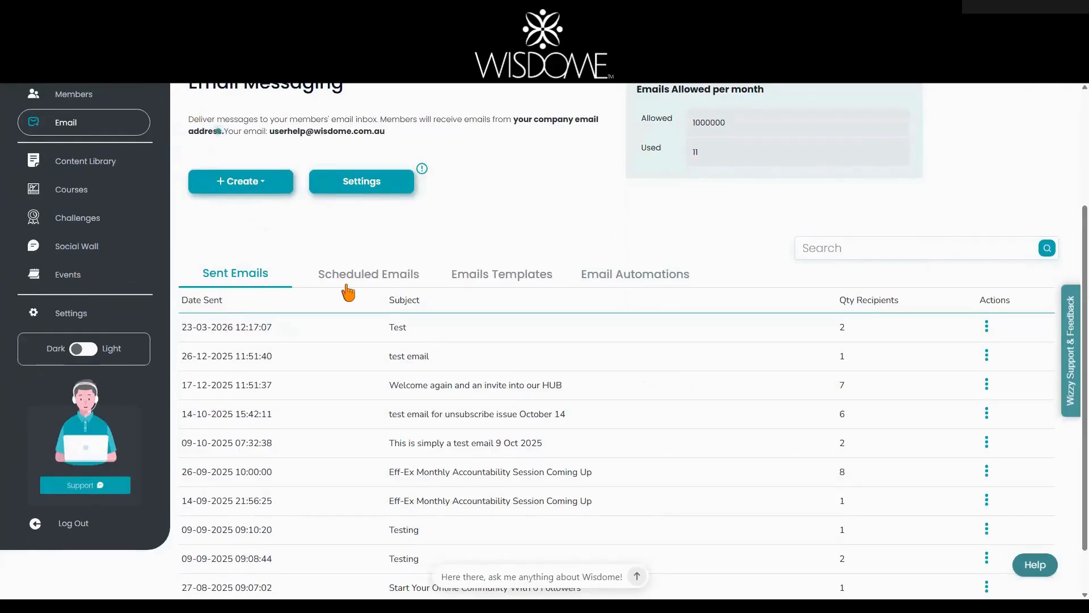
pyautogui.click(262, 183)
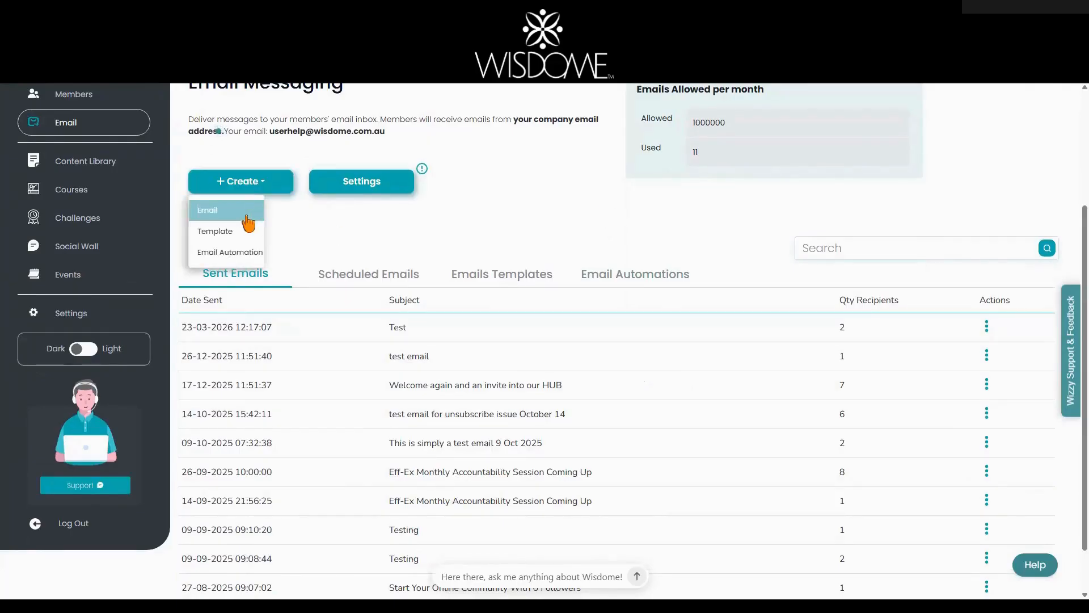
pyautogui.click(233, 231)
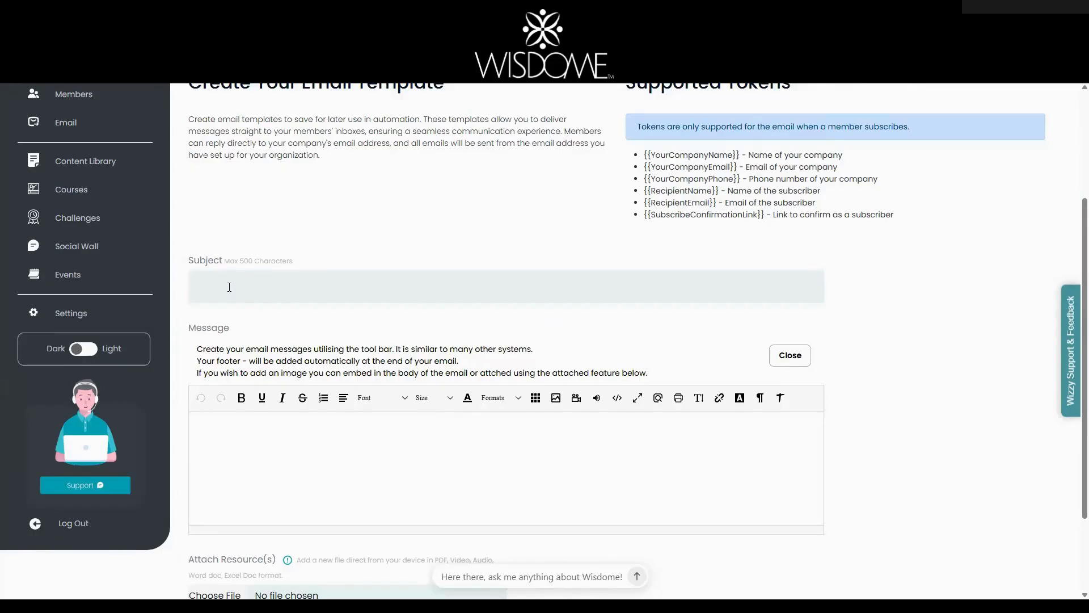
pyautogui.click(230, 286)
pyautogui.write('Checking In & Open Q&A')
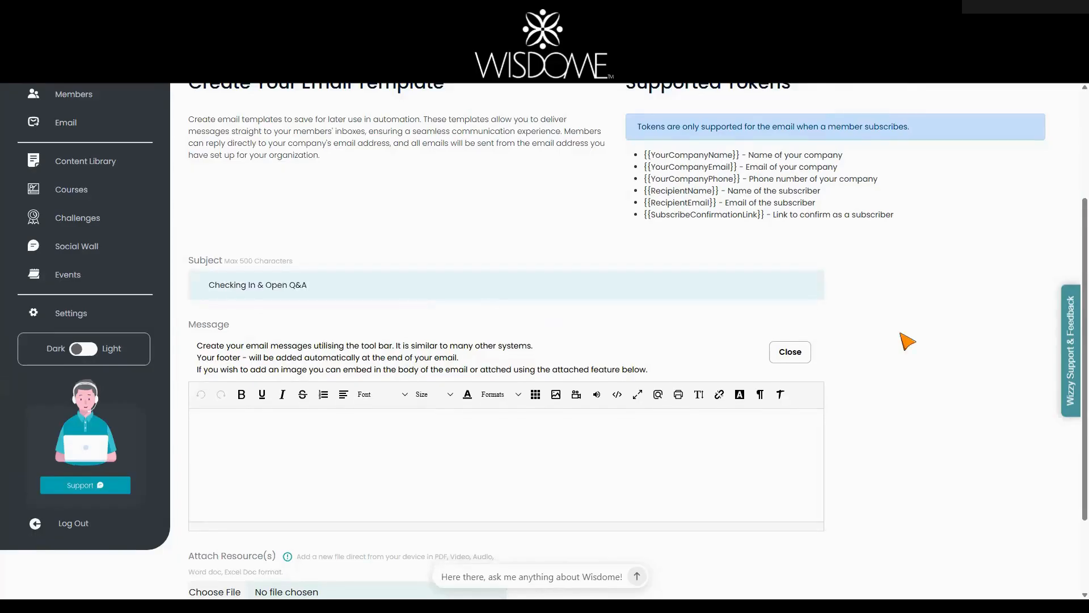
pyautogui.click(908, 341)
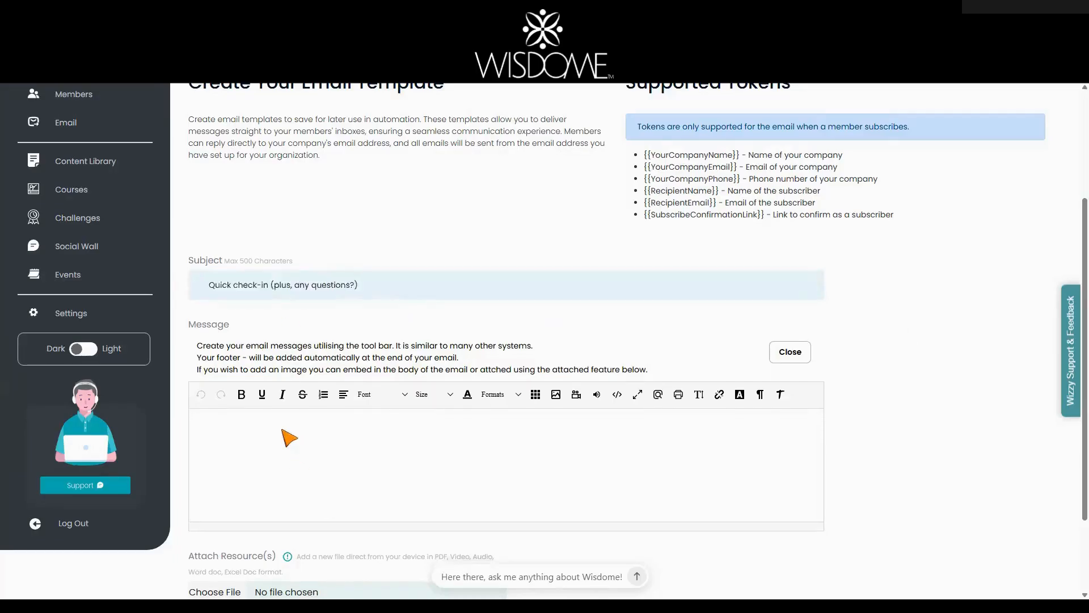
# Save the "Quick check-in (plus, any questions?)" email template and dismiss the confirmation
pyautogui.click(283, 431)
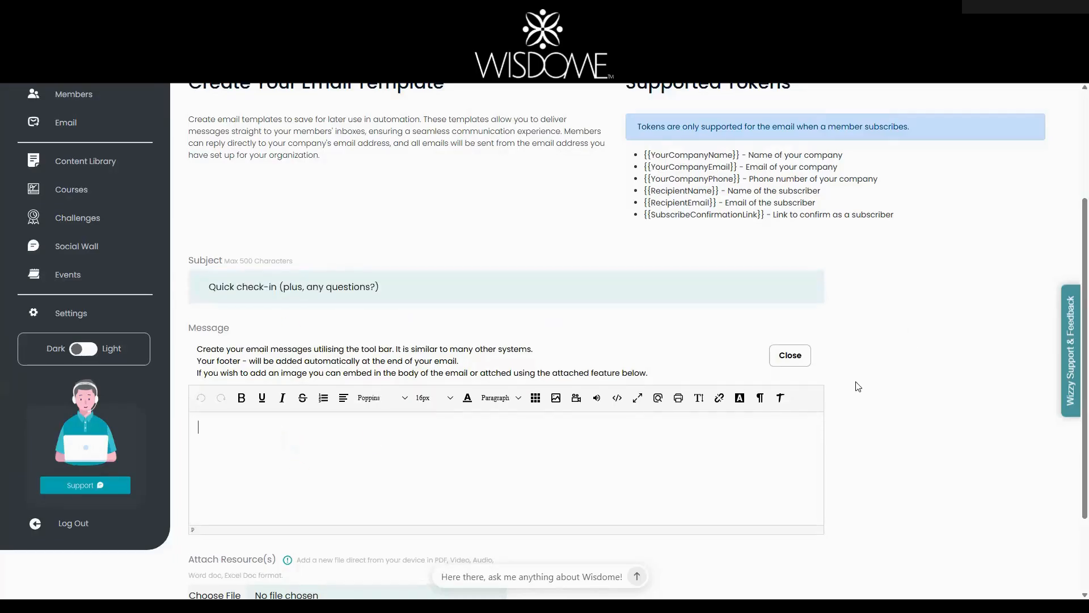
pyautogui.scroll(-2, 397, 488)
pyautogui.click(217, 535)
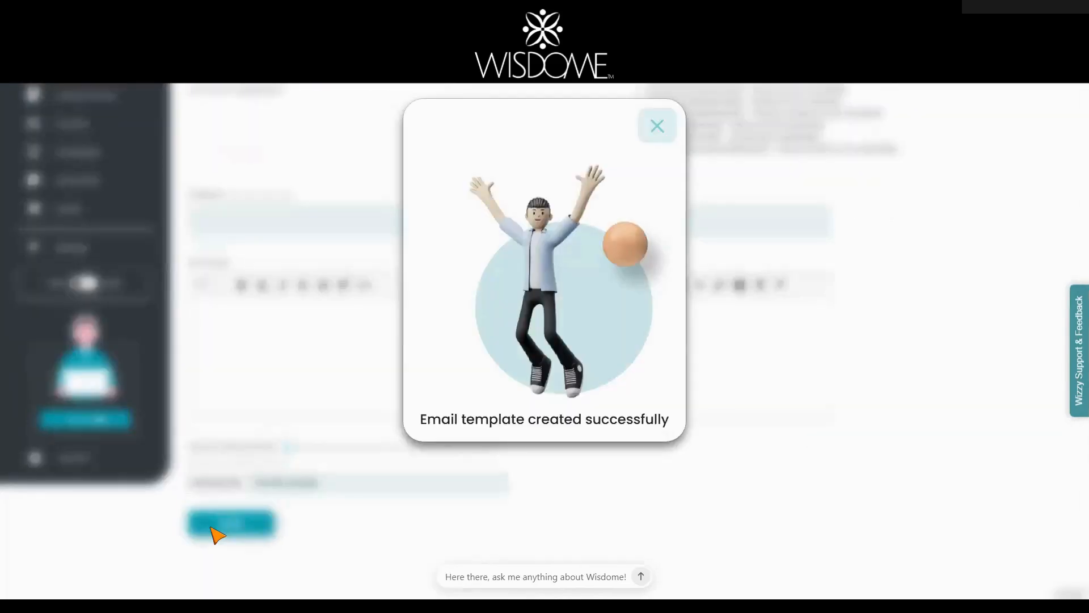
pyautogui.click(657, 126)
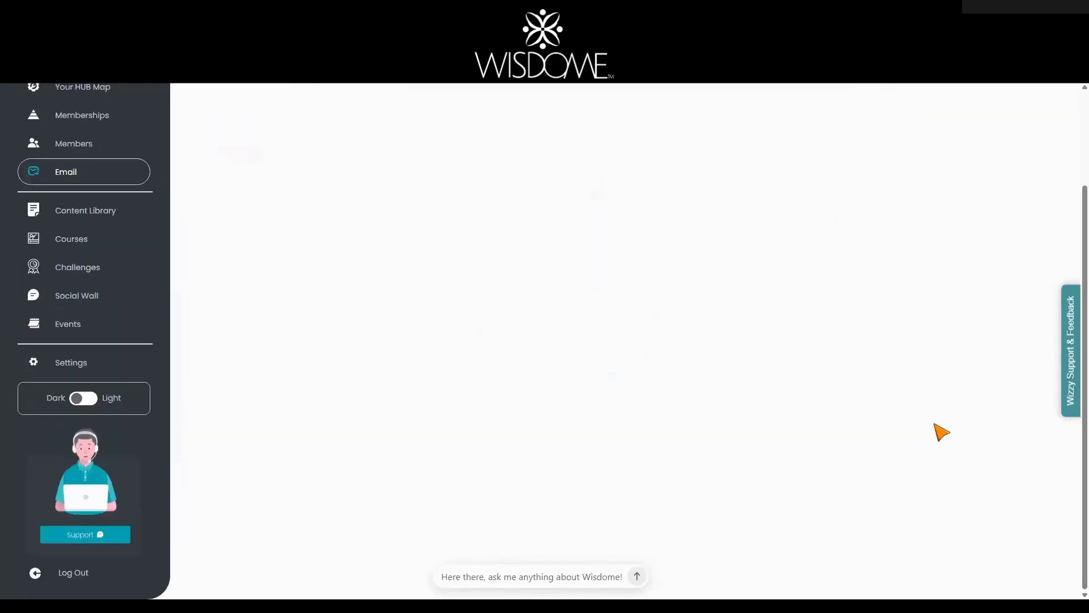
# Start a new email automation and name it "Email Campaign for Nurturing Online Community"
pyautogui.scroll(-2, 934, 424)
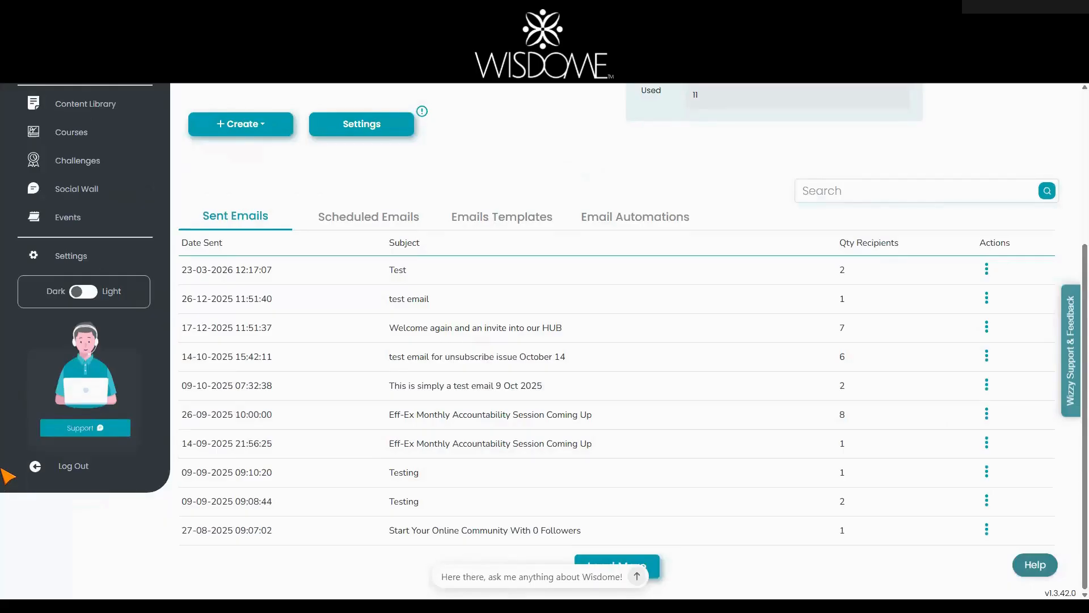
pyautogui.click(240, 124)
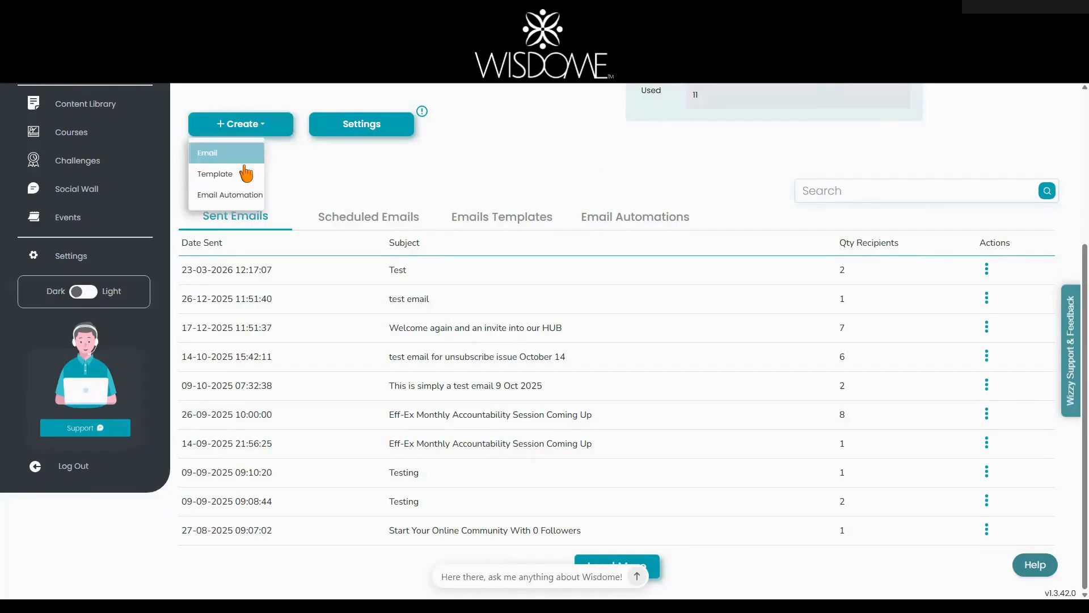
pyautogui.click(236, 195)
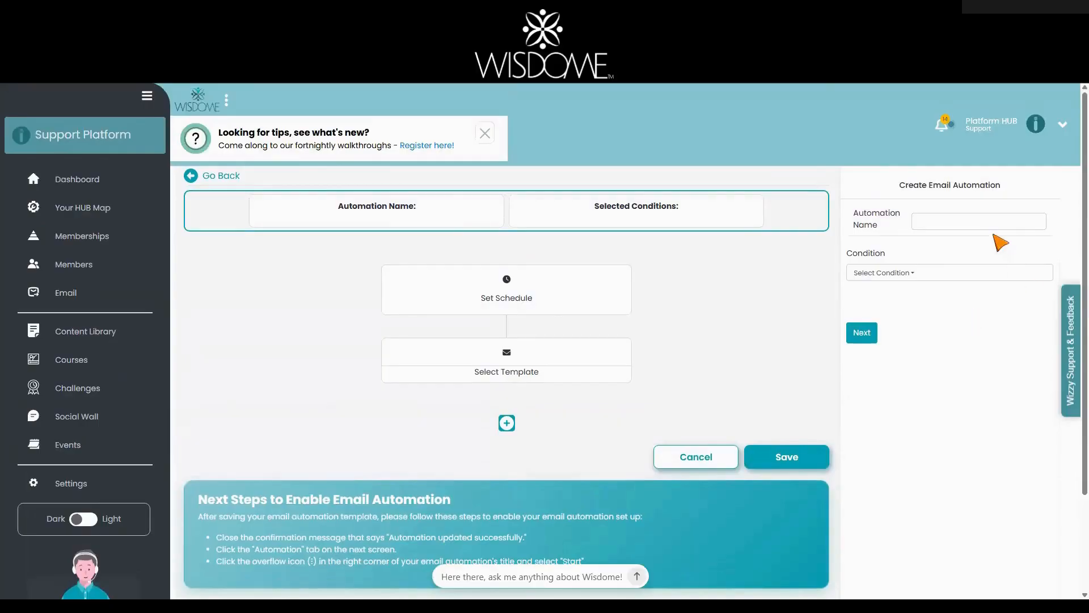
pyautogui.click(990, 222)
pyautogui.click(914, 275)
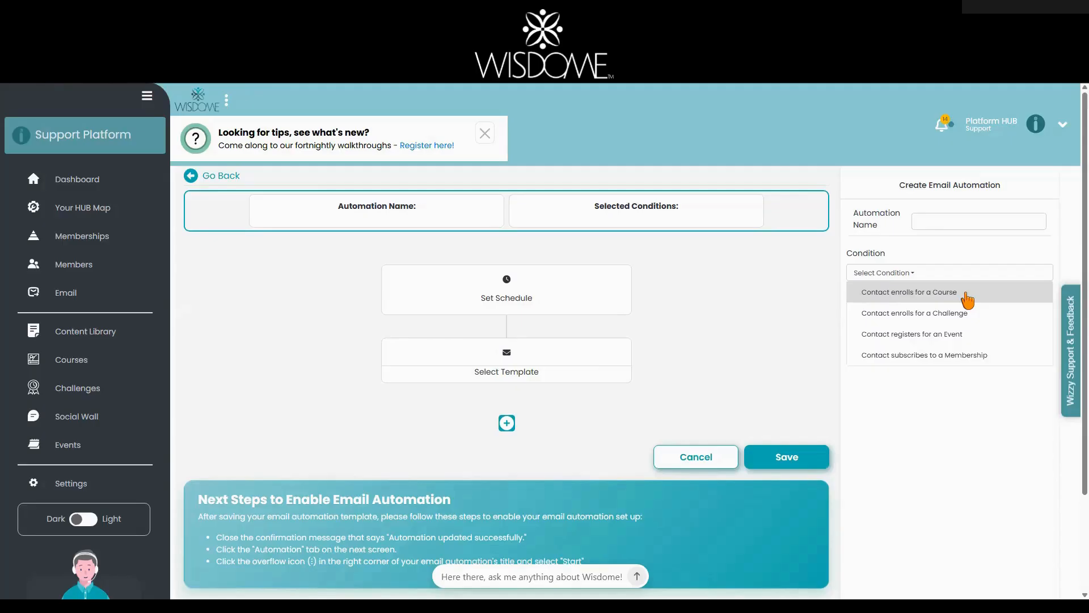
pyautogui.click(964, 220)
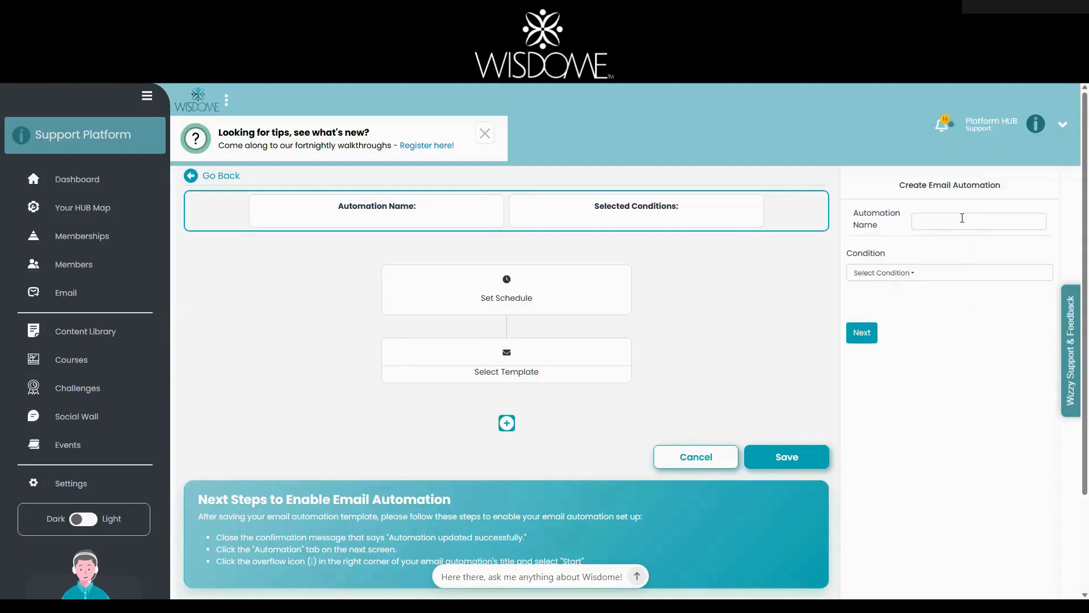
pyautogui.write('Email Campaign for Nurturing Online Community')
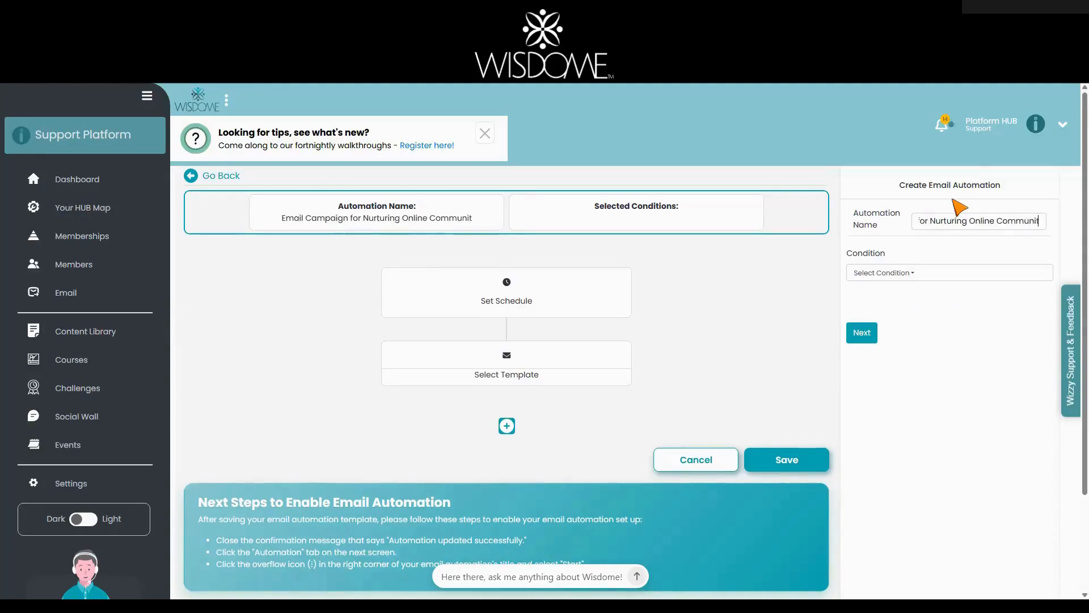
# Set the automation's condition to "Contact enrolls for a Course"
pyautogui.click(940, 276)
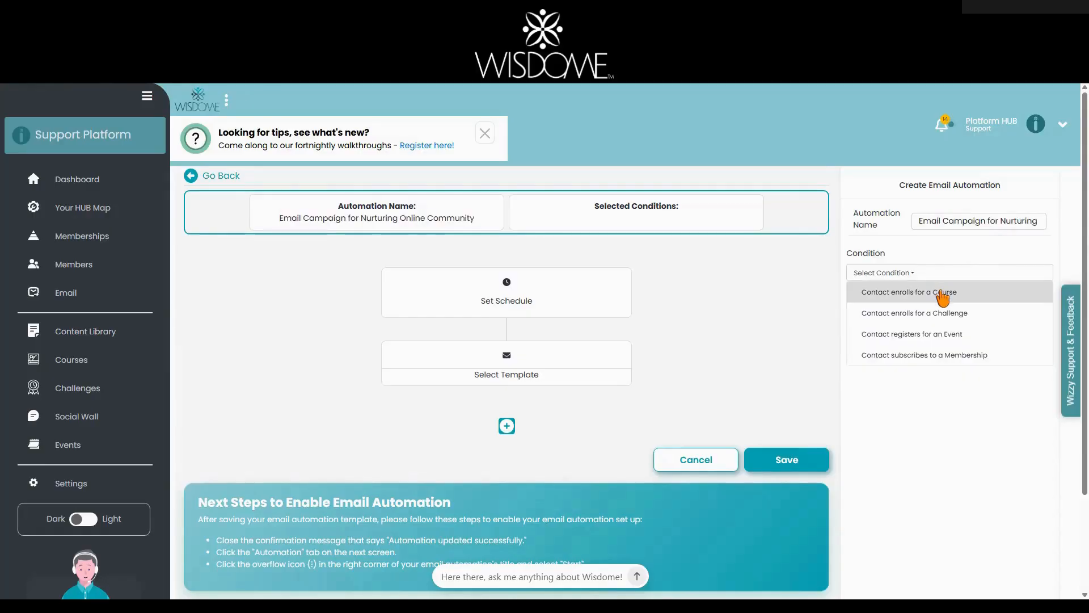
pyautogui.click(942, 294)
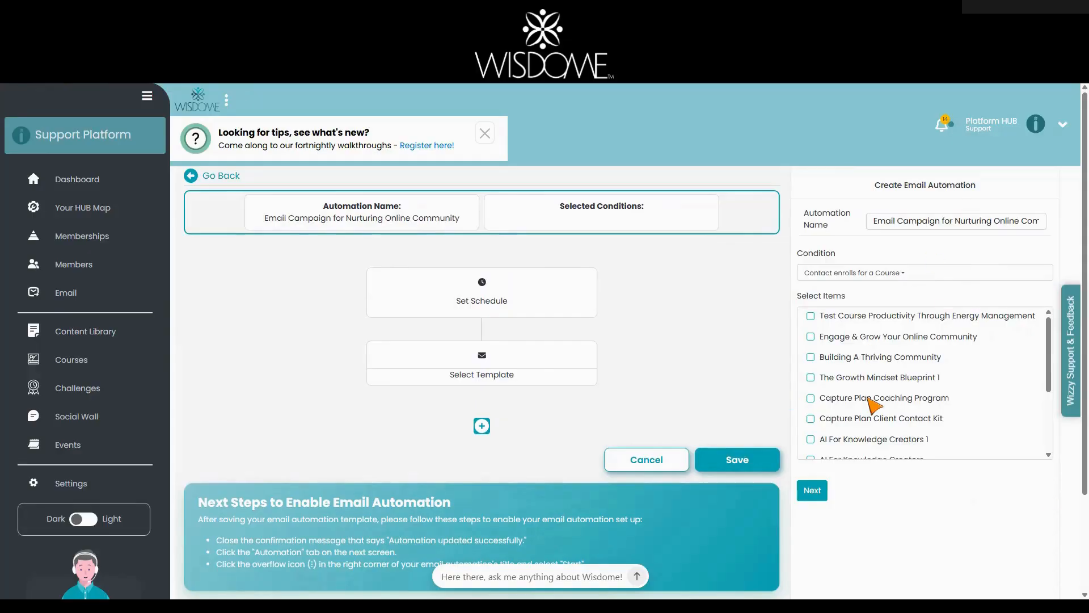
pyautogui.click(905, 273)
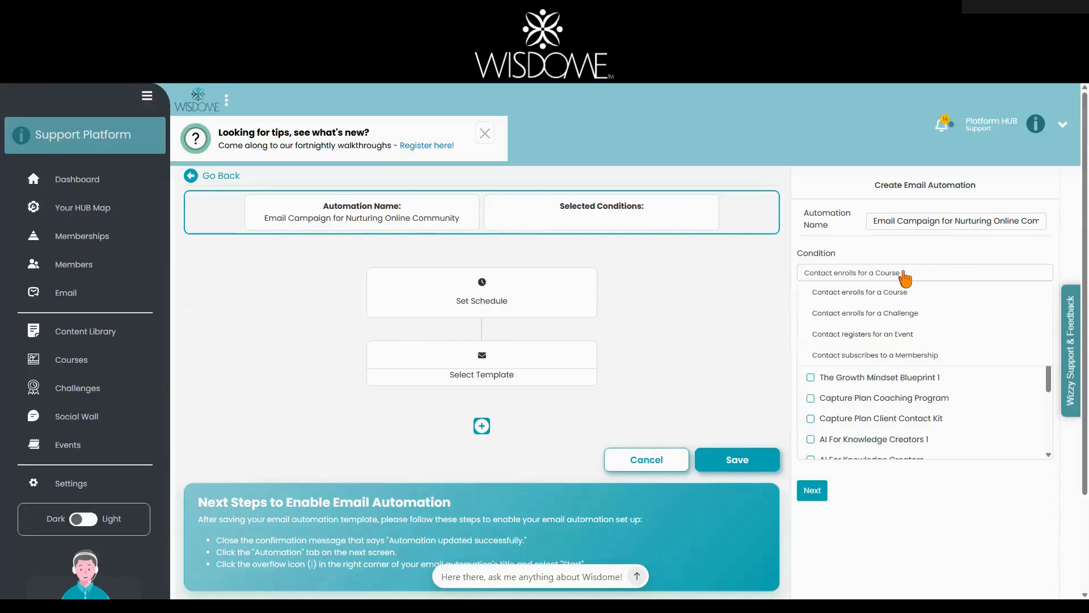
pyautogui.click(938, 341)
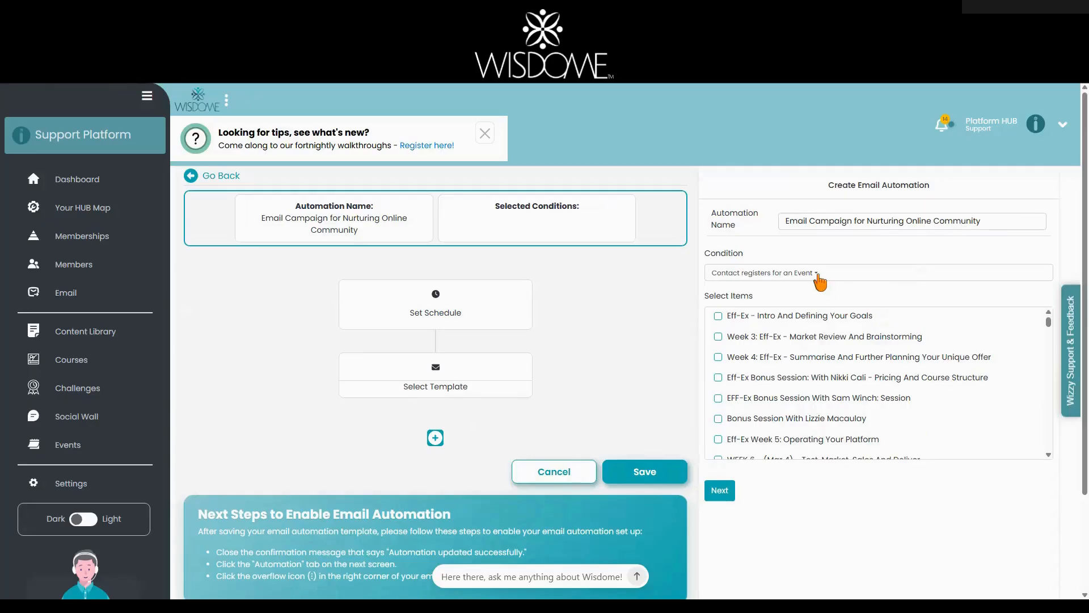
pyautogui.click(818, 273)
pyautogui.click(818, 297)
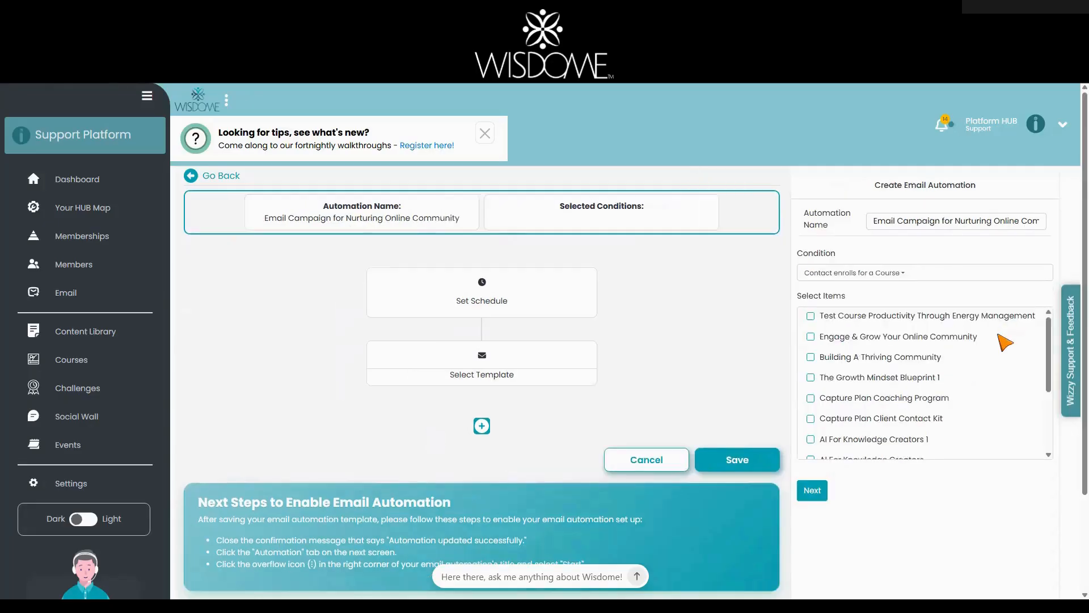
# Select the "Engage & Grow Your Online Community" course as the automation's trigger item and set the first email's wait to 15 minutes
pyautogui.click(811, 337)
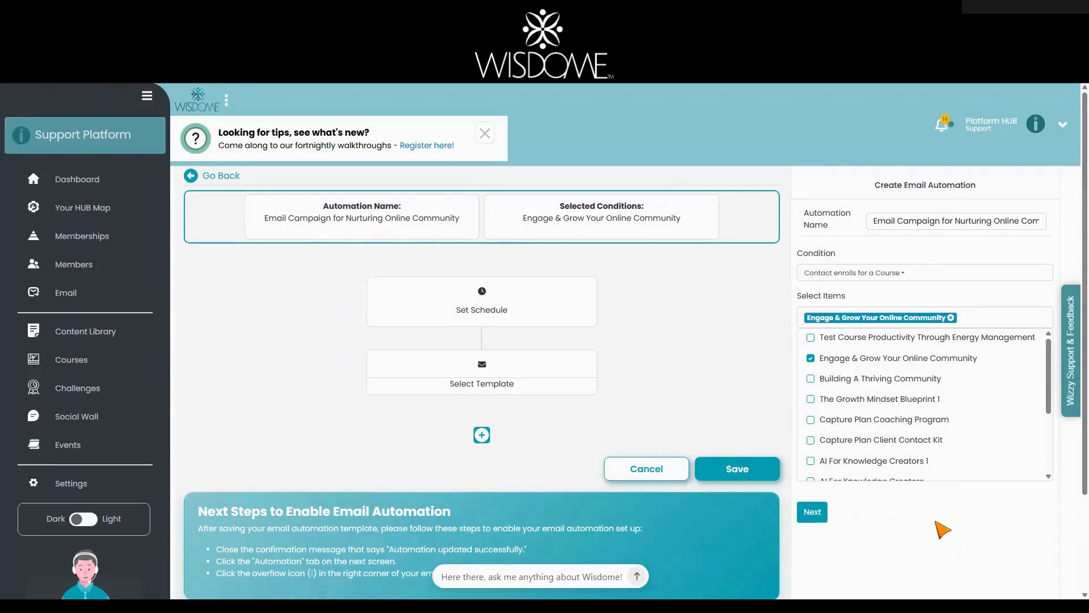
pyautogui.click(813, 514)
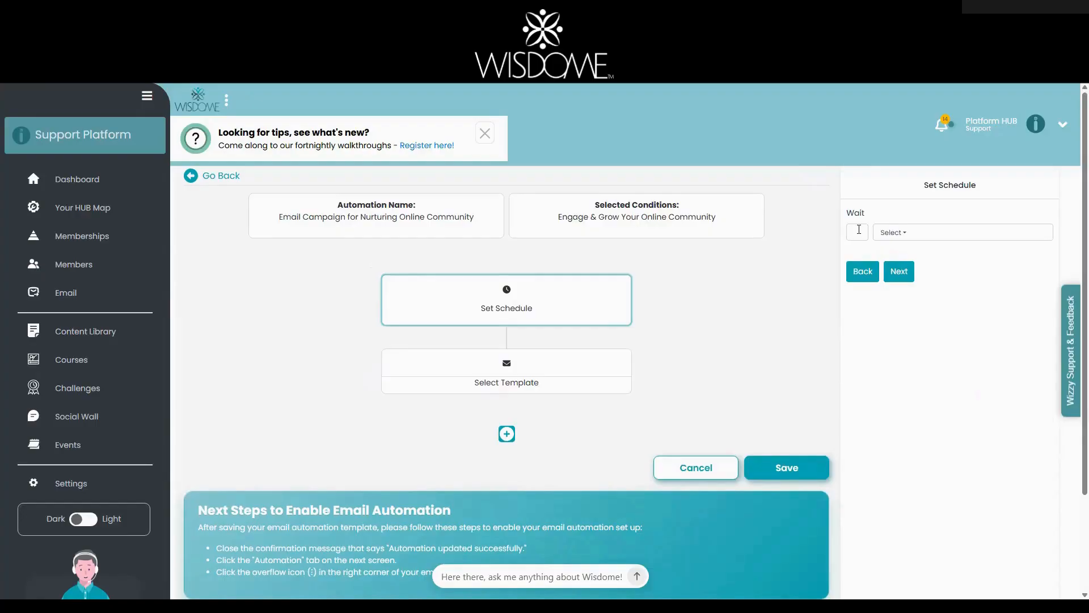
pyautogui.write('15')
pyautogui.click(932, 236)
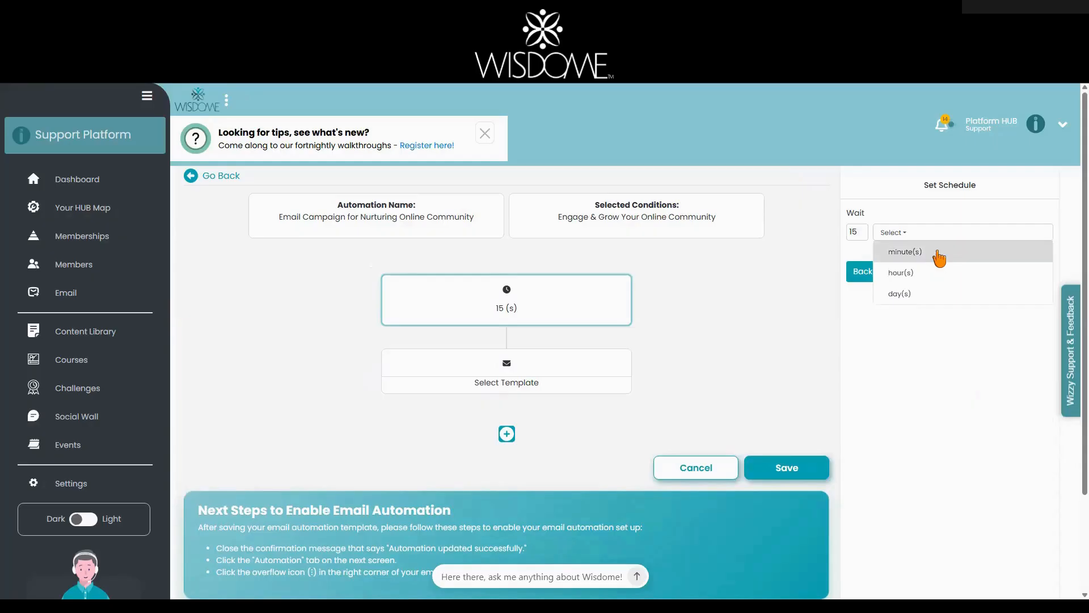
pyautogui.click(937, 252)
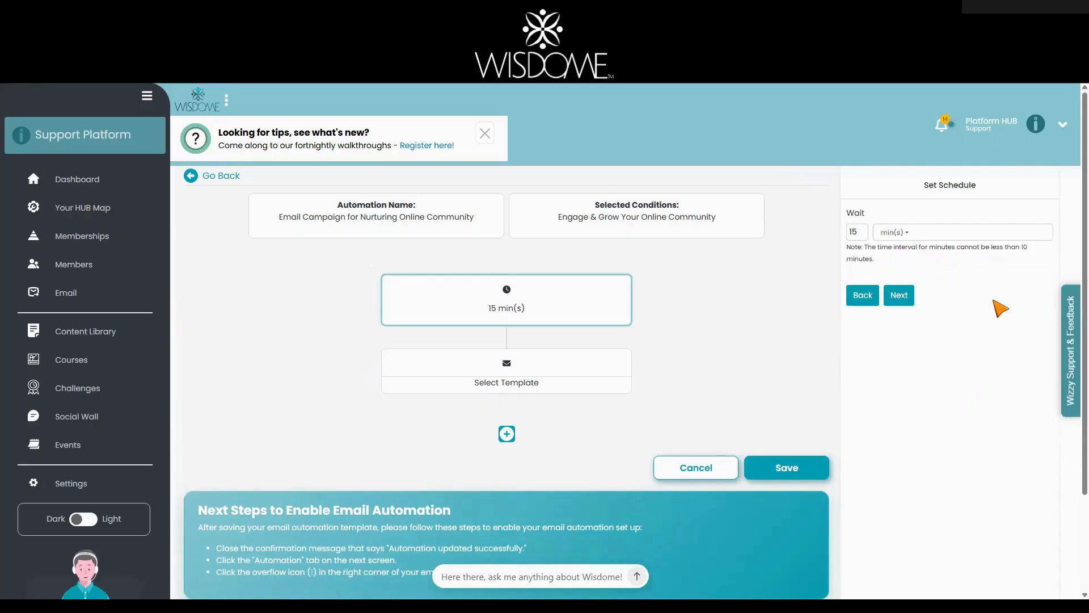
pyautogui.click(901, 301)
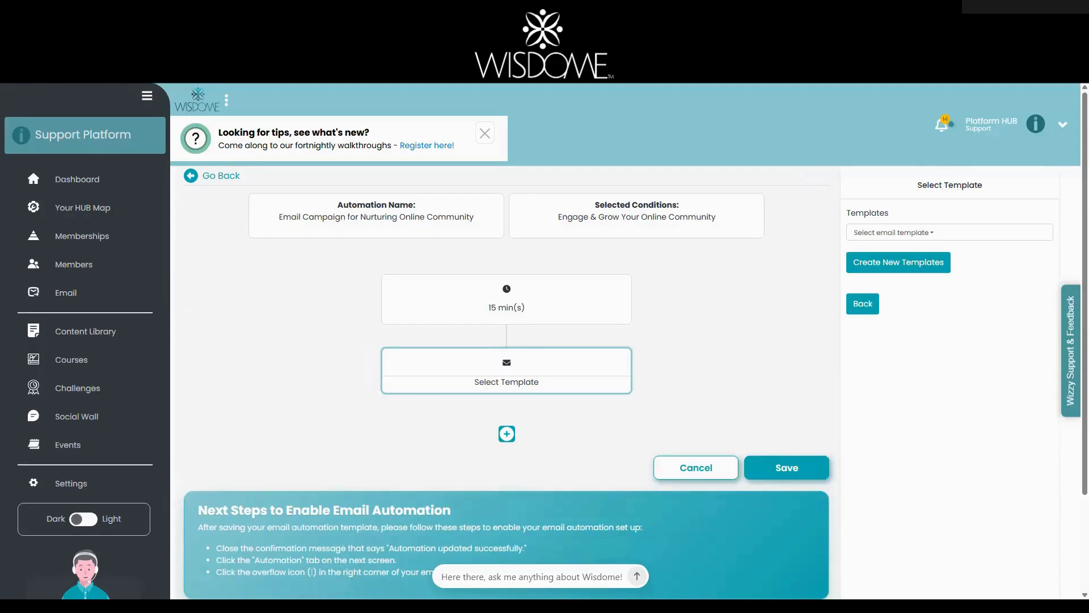
# Assign the "Welcome to the tribe! Here's your Day 1 roadmap" template to the first email of the automation
pyautogui.click(957, 237)
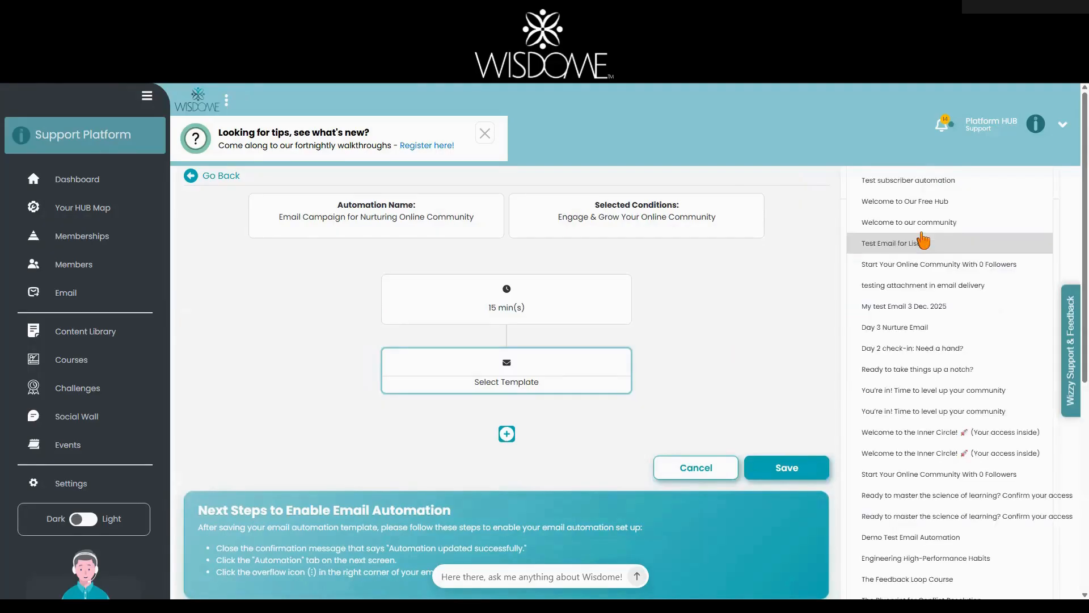
pyautogui.scroll(-6, 980, 457)
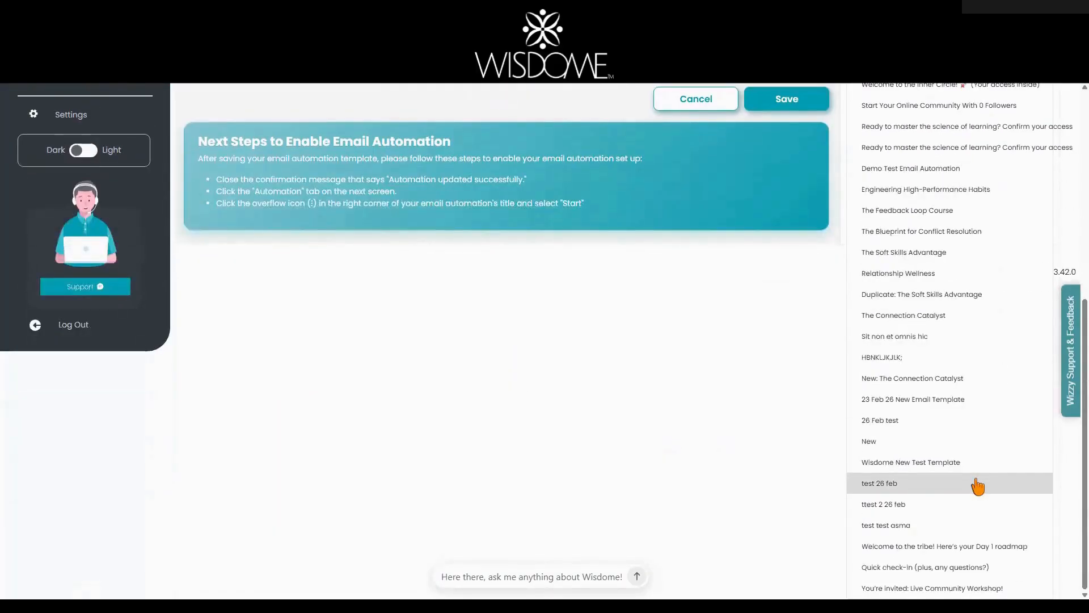
pyautogui.click(1004, 549)
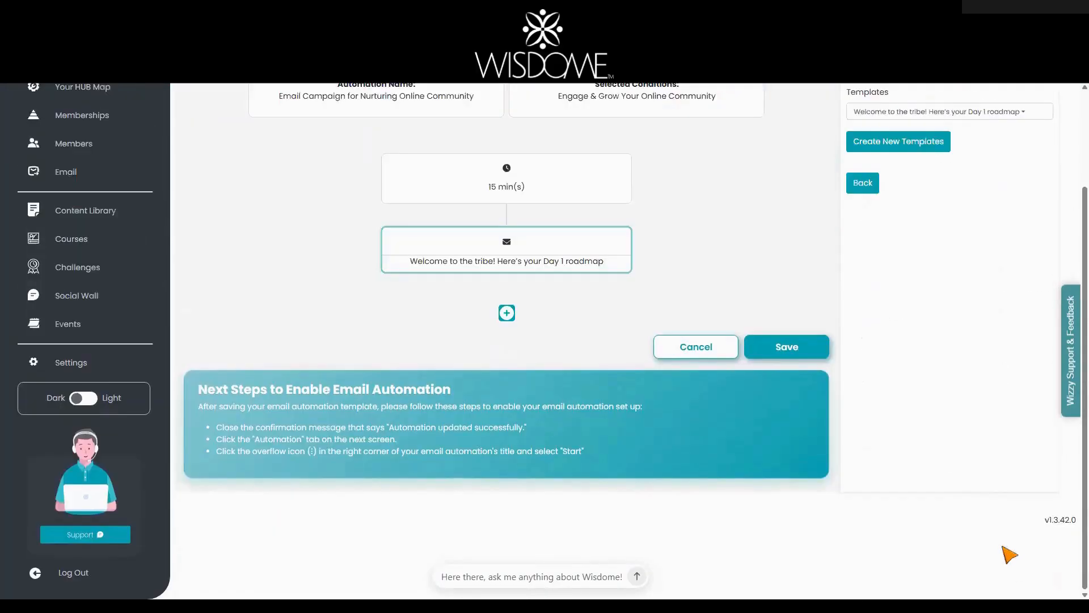
pyautogui.scroll(3, 1041, 312)
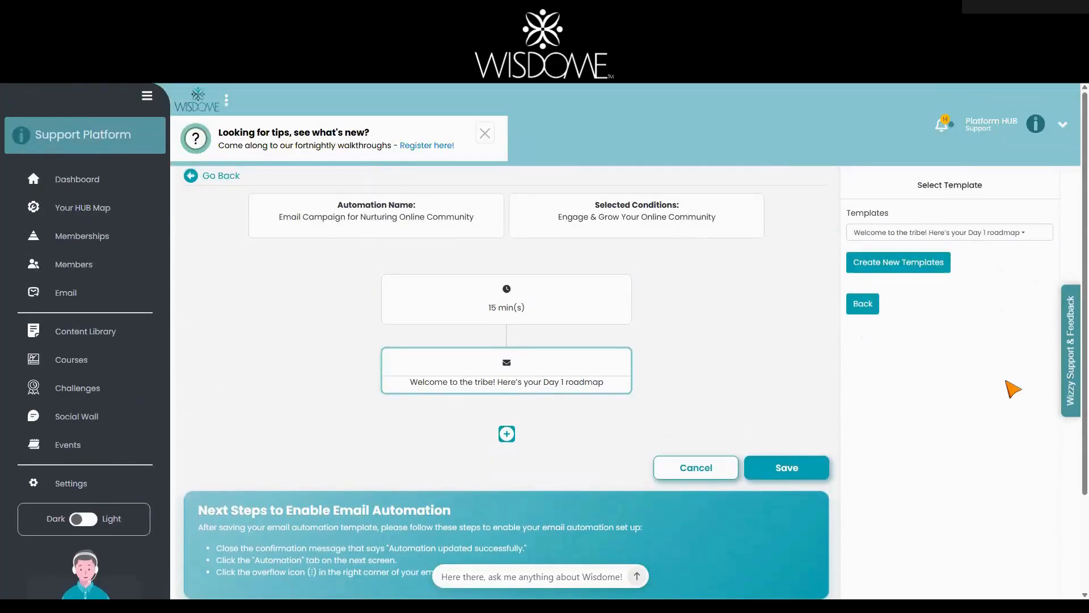
pyautogui.scroll(-2, 661, 338)
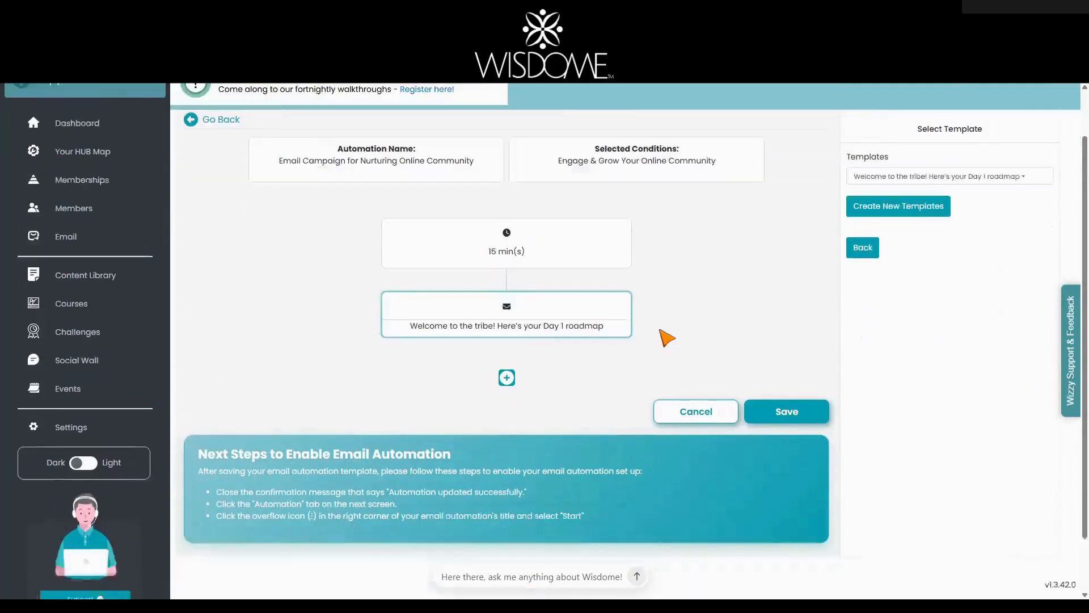
pyautogui.scroll(2, 938, 342)
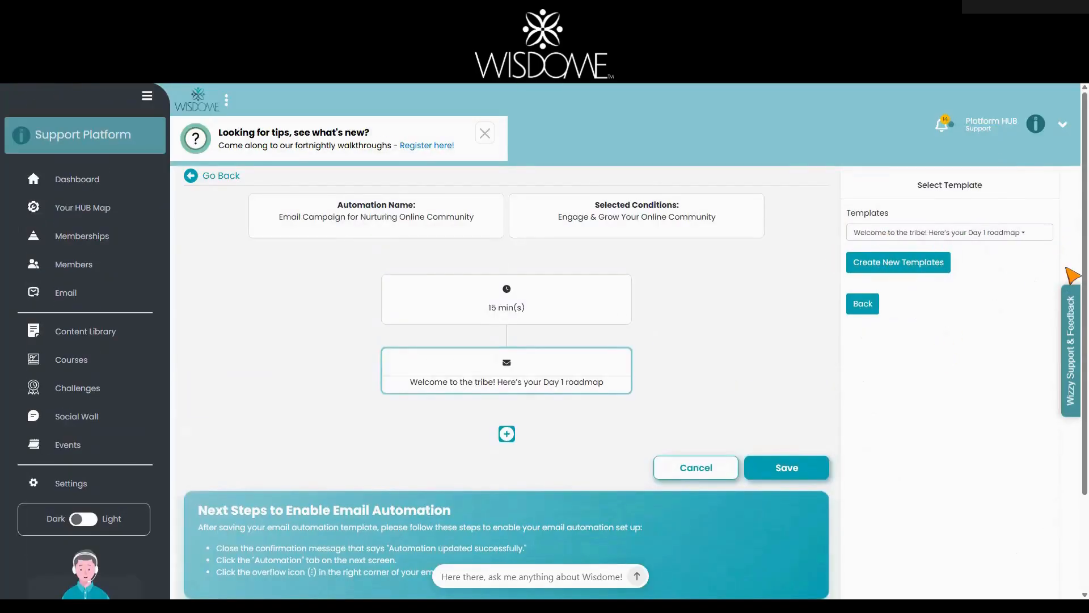
# Add a second step to the automation and name it "Day 2 Follow Up"
pyautogui.scroll(-1, 714, 363)
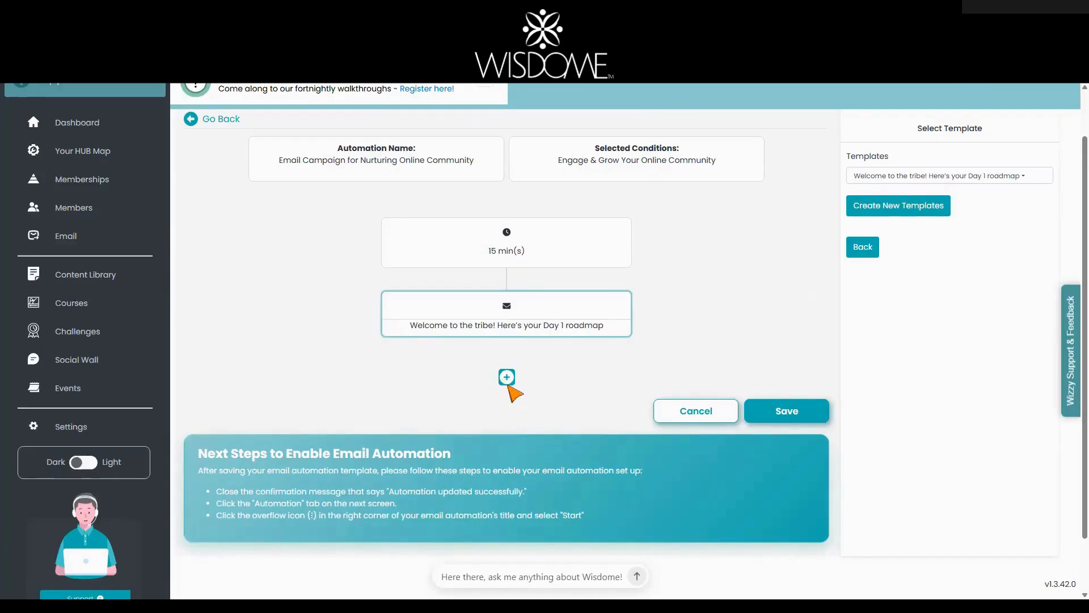
pyautogui.click(508, 385)
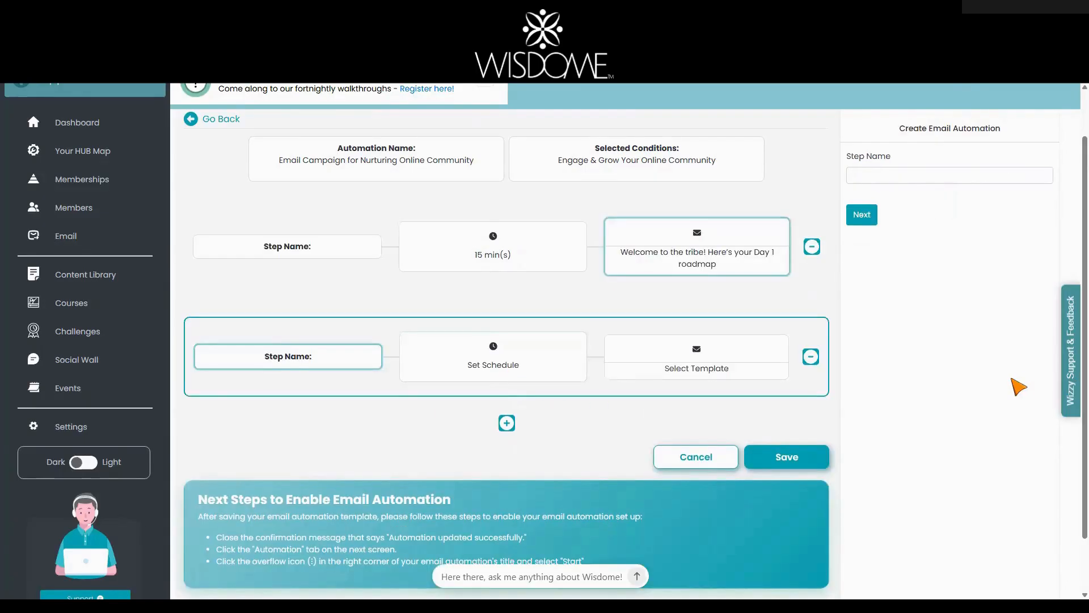
pyautogui.scroll(1, 854, 224)
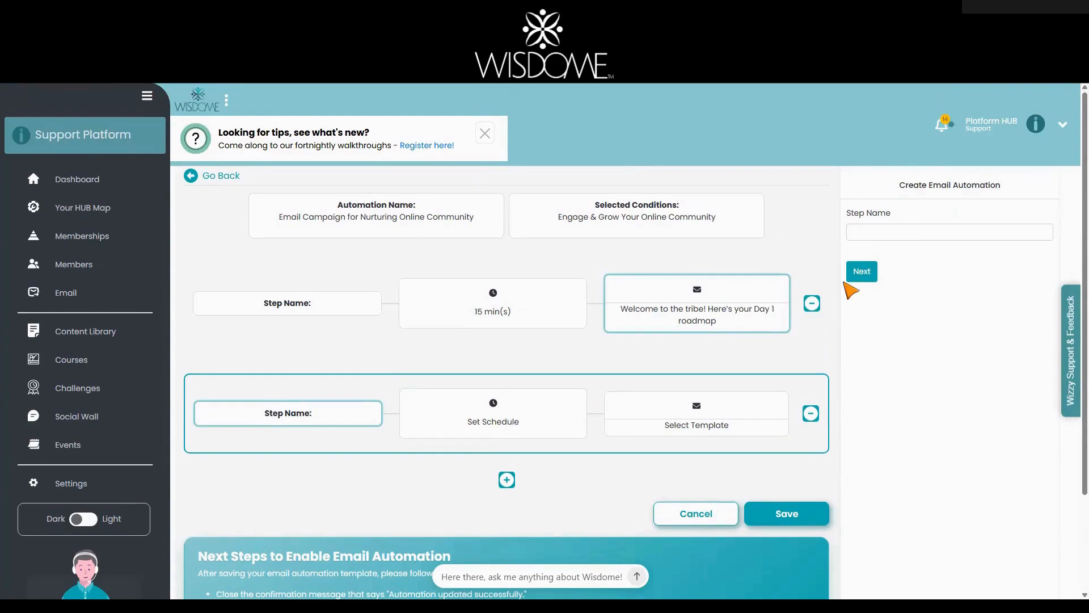
pyautogui.write('Day 2')
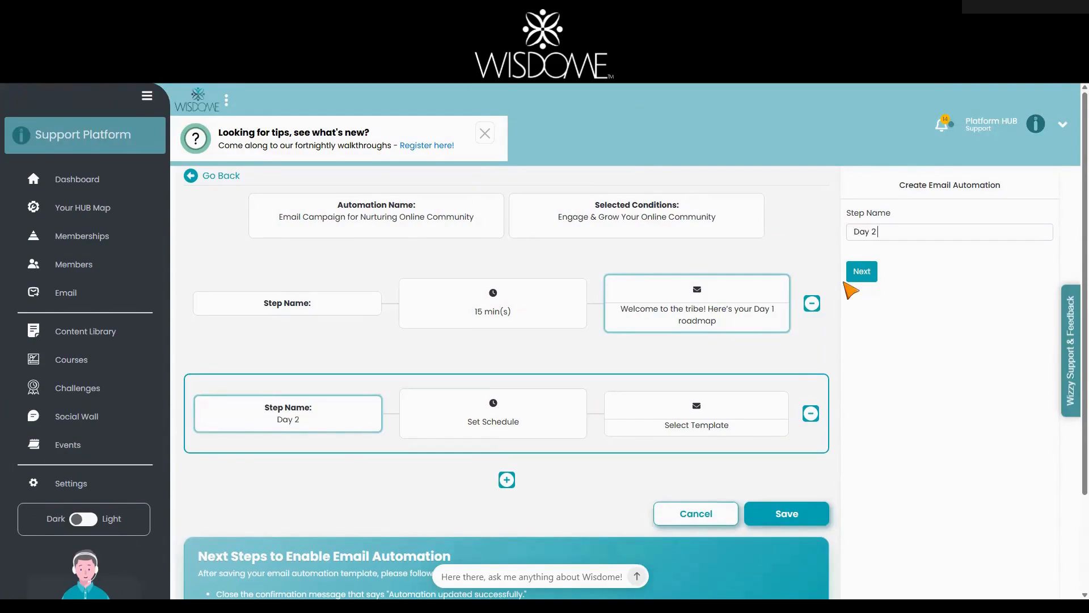
pyautogui.write(' Follow Up')
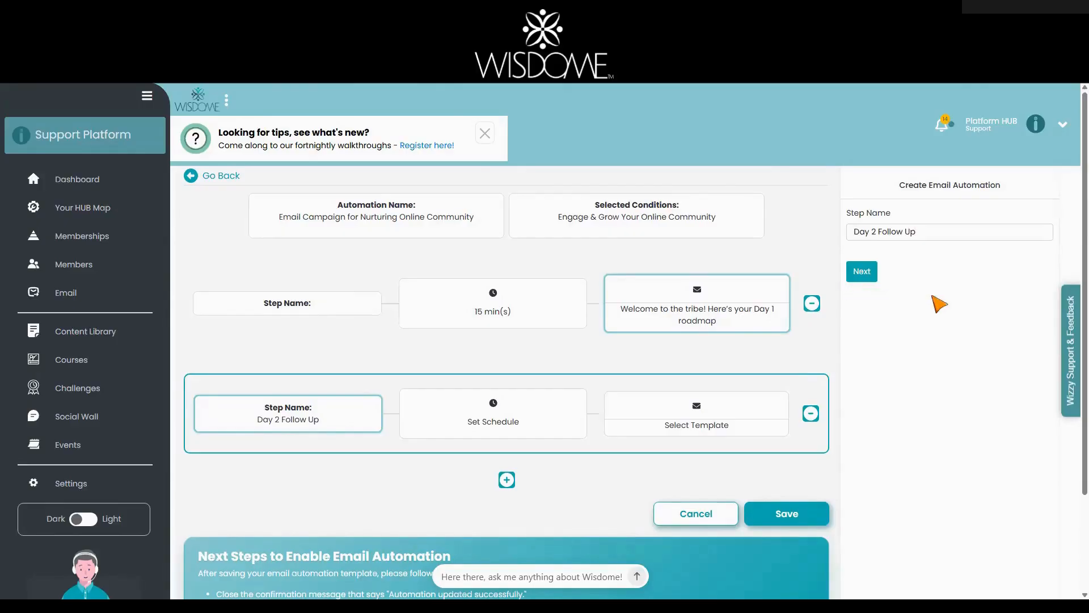
pyautogui.click(863, 272)
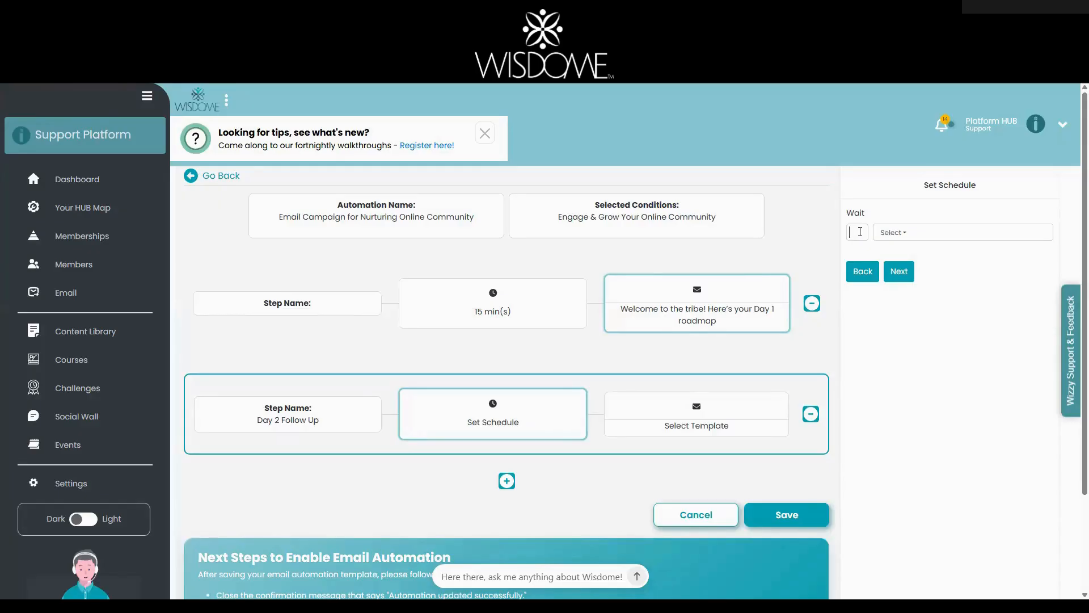
# Set the Day 2 Follow Up step's wait to 1 day and assign it the "Quick check-in (plus, any questions?)" template
pyautogui.write('1')
pyautogui.click(930, 233)
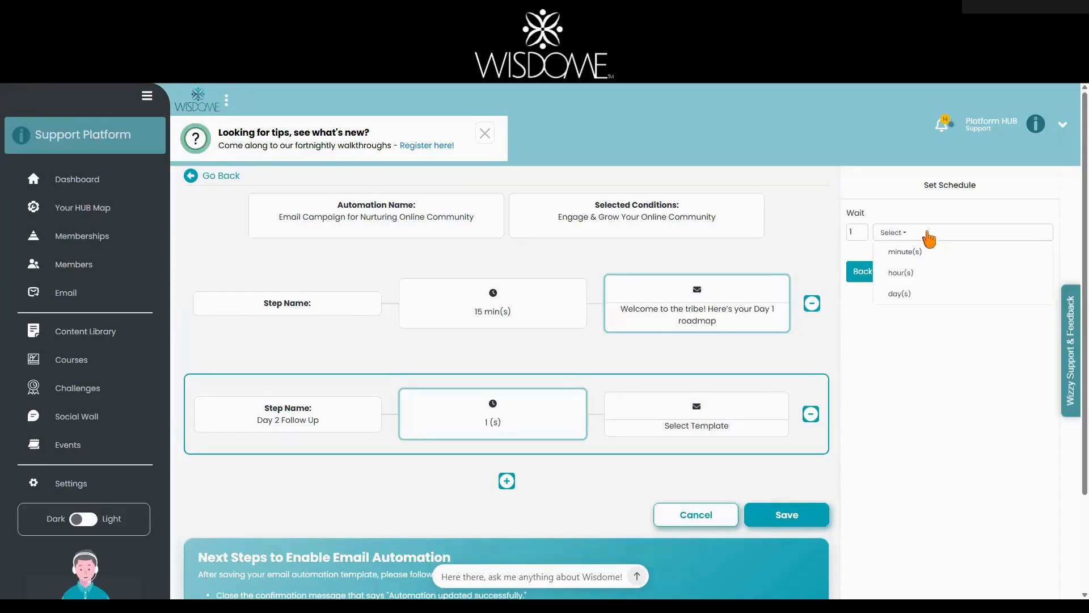
pyautogui.click(921, 292)
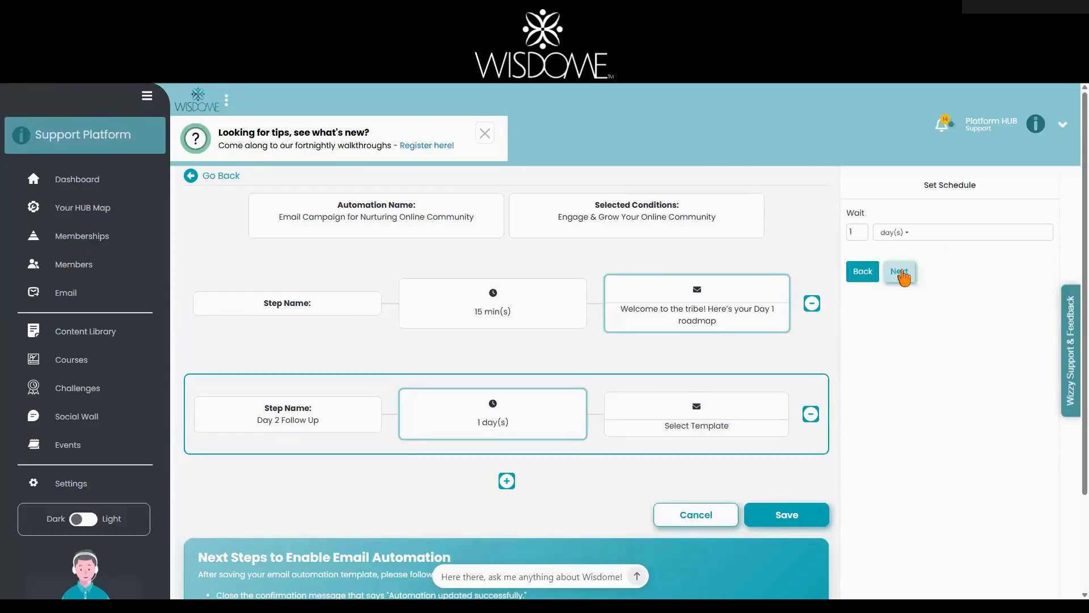
pyautogui.click(900, 271)
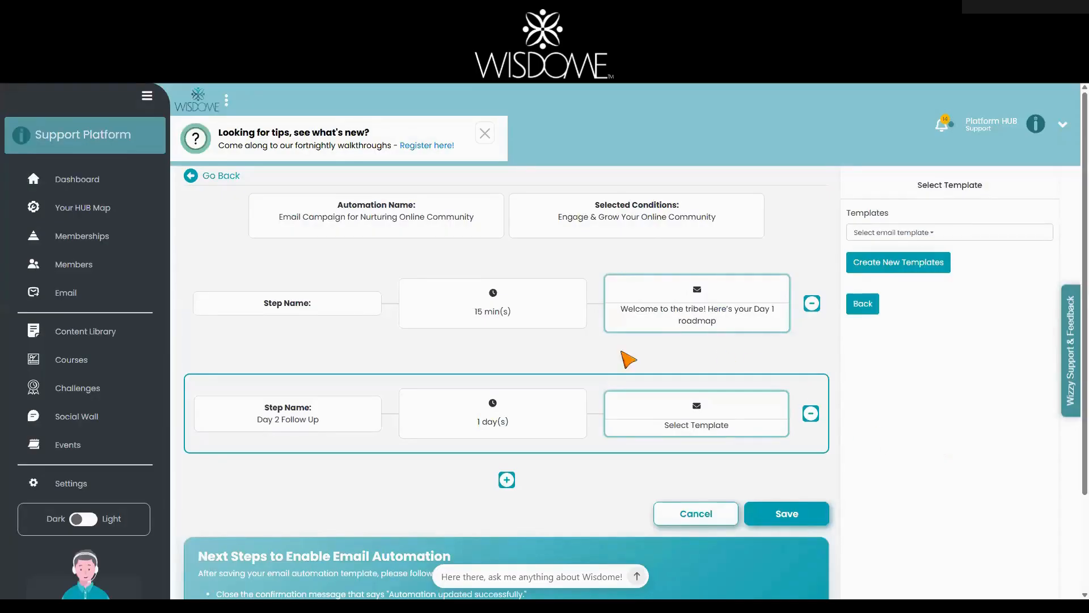
pyautogui.click(923, 233)
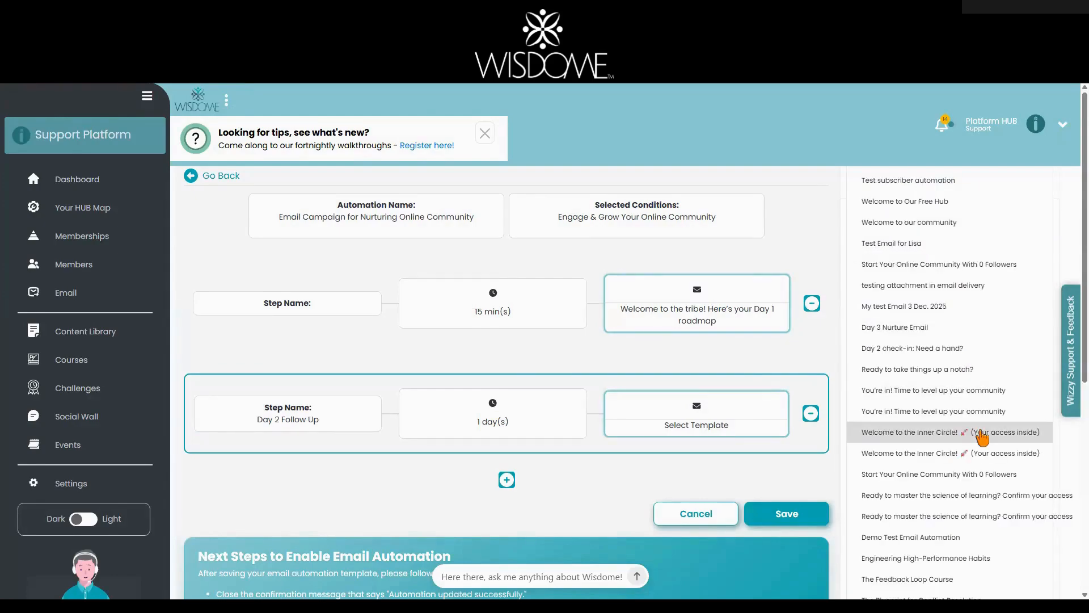
pyautogui.scroll(-5, 982, 437)
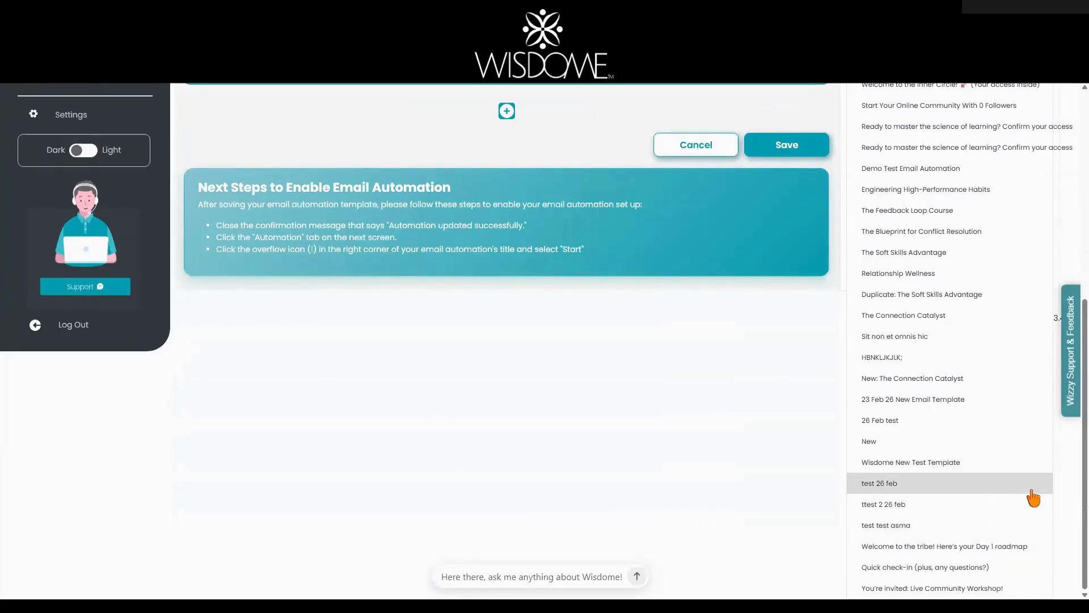
pyautogui.click(991, 568)
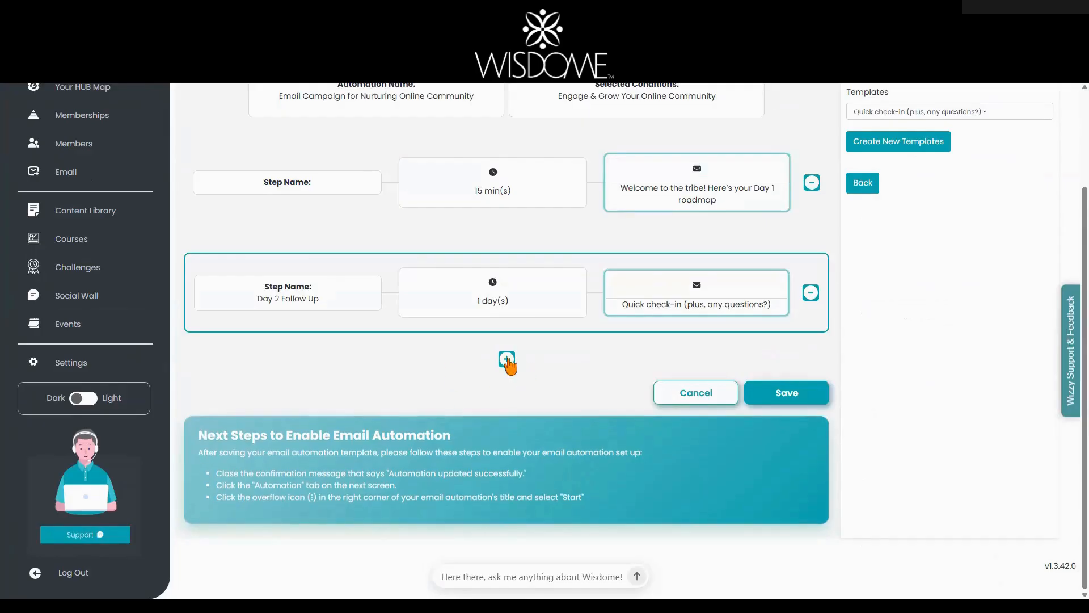
# Add a third step to the automation and name it "Day 3 Follow up"
pyautogui.click(506, 360)
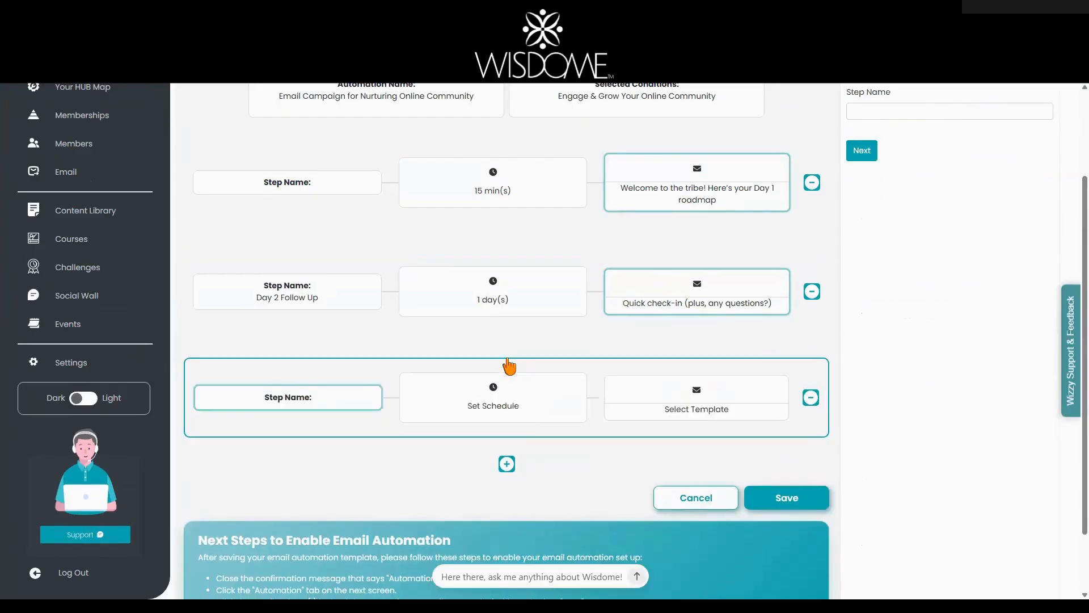
pyautogui.scroll(2, 900, 360)
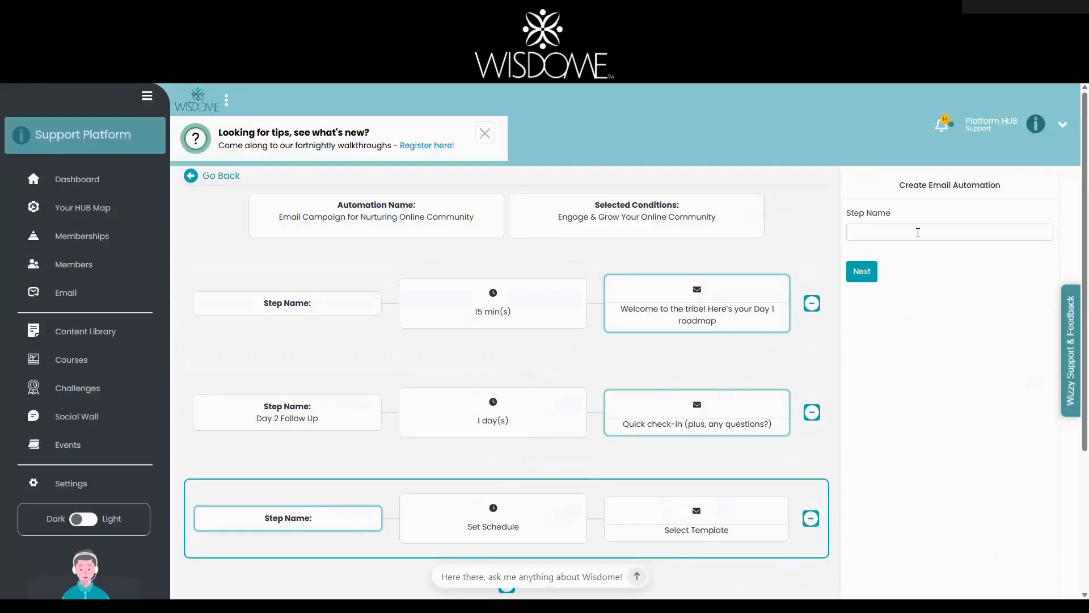
pyautogui.click(918, 232)
pyautogui.write('Day')
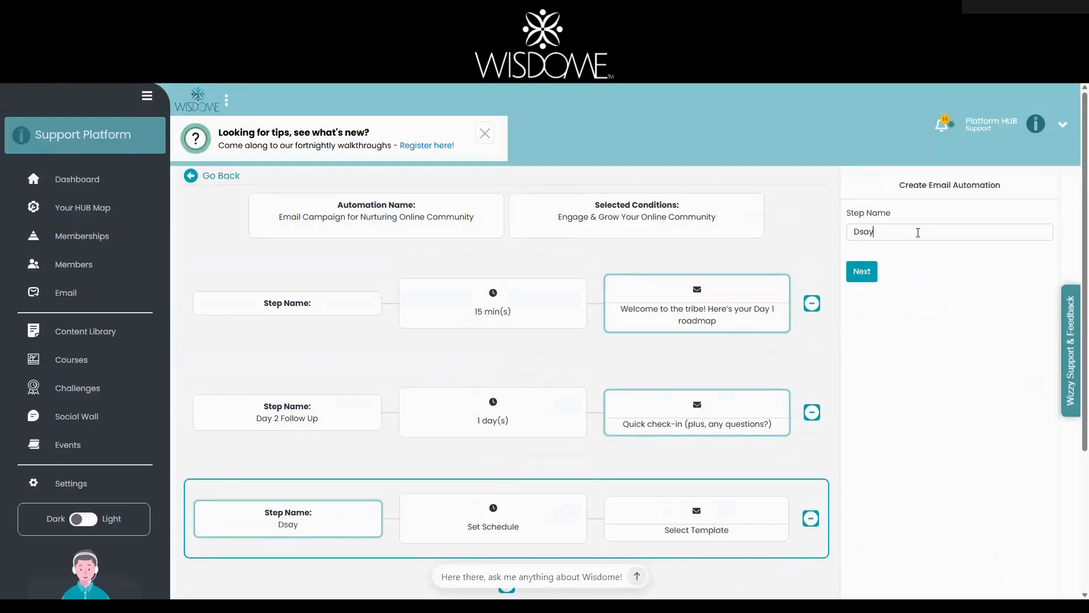
pyautogui.press('BackSpace')
pyautogui.write('y 3 Follow up')
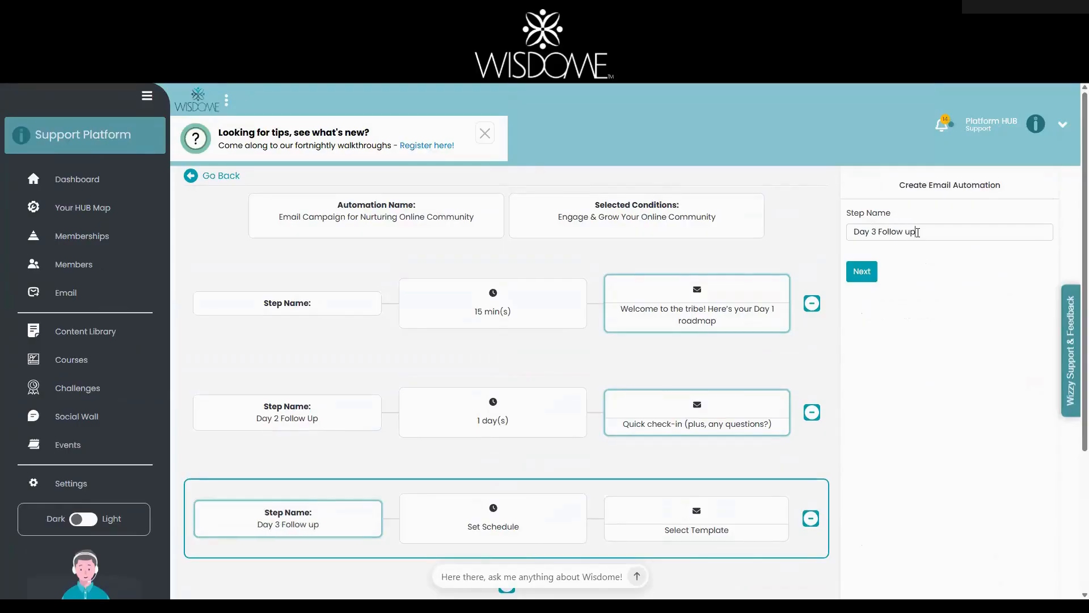
pyautogui.click(874, 277)
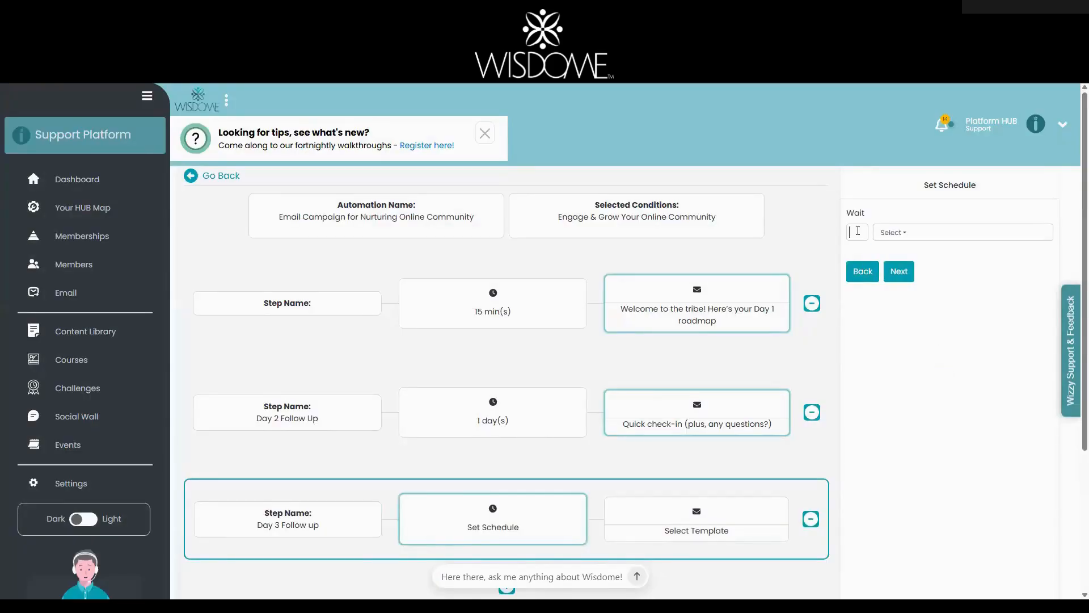
# Set the Day 3 Follow up step's wait to 2 days and assign it the "Start Your Online Community With 0 Followers" template
pyautogui.write('2')
pyautogui.click(943, 233)
pyautogui.click(930, 300)
pyautogui.click(901, 272)
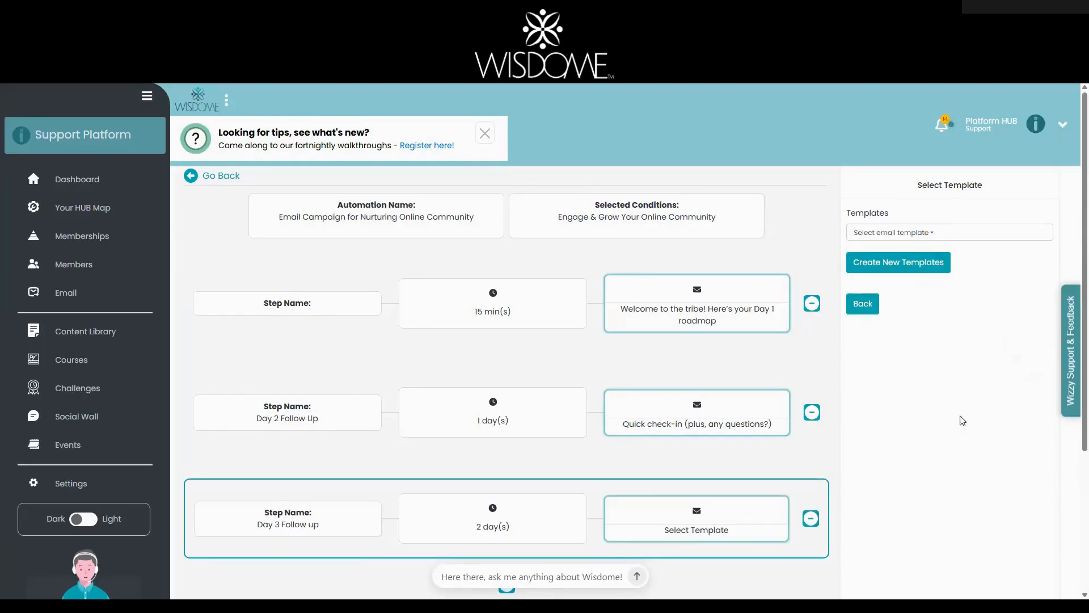
pyautogui.click(992, 233)
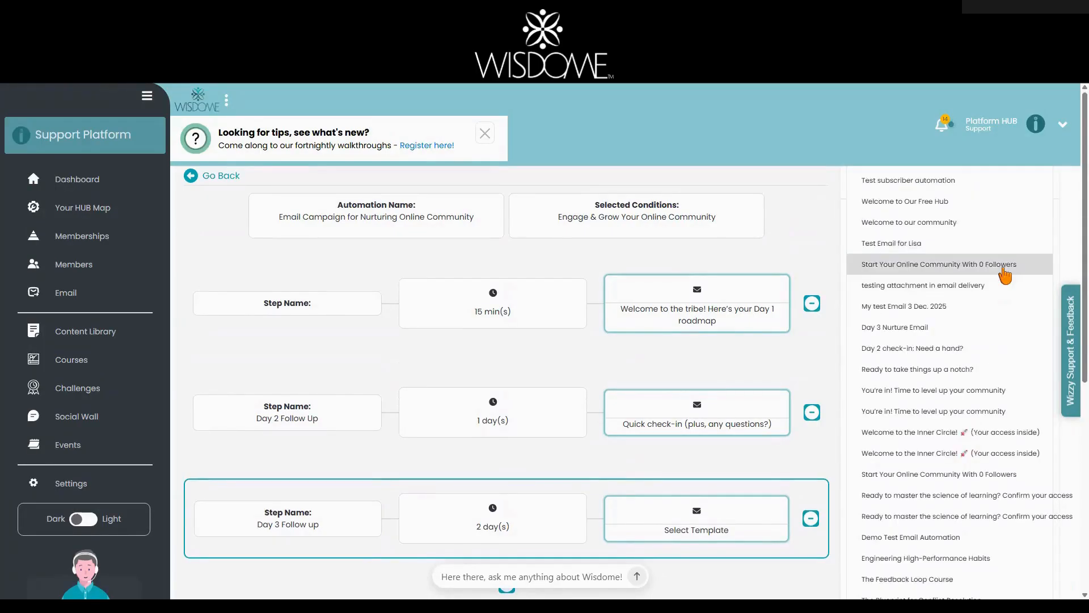
pyautogui.click(1005, 265)
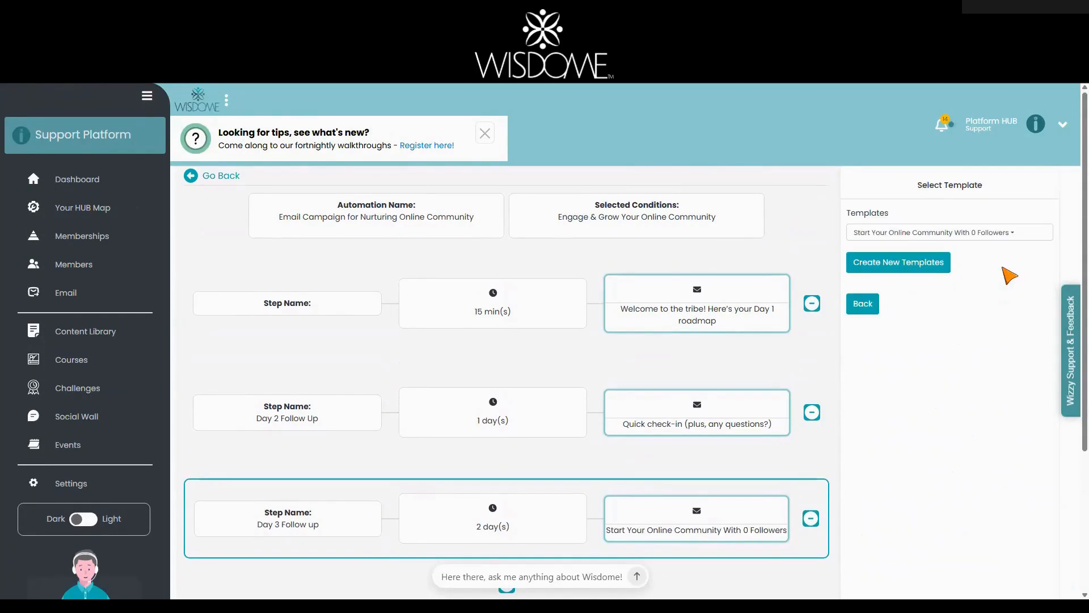
pyautogui.scroll(-4, 963, 358)
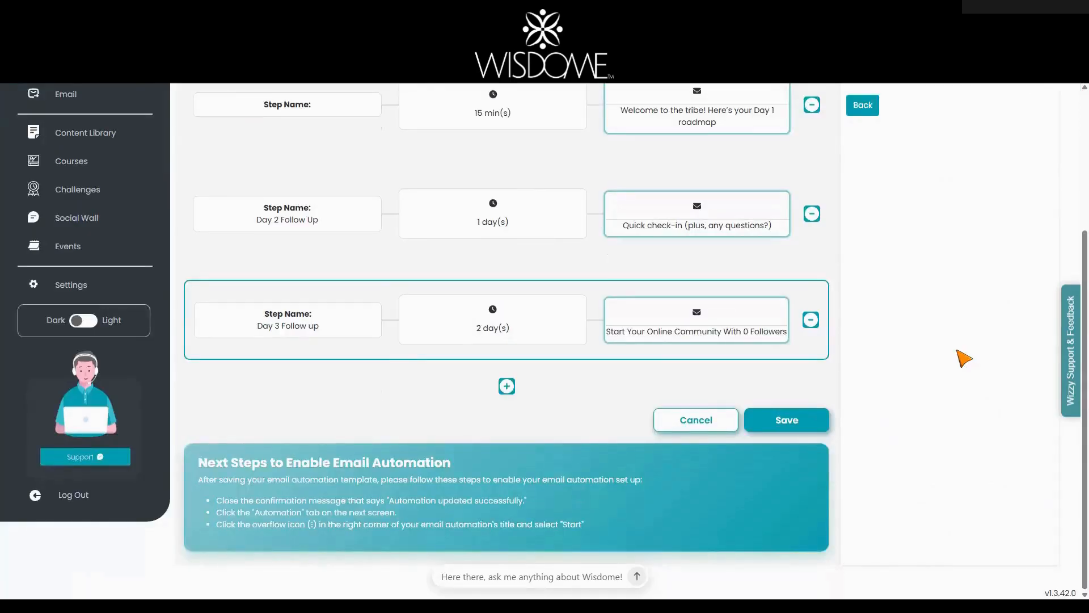
# Save the three-step automation and open the list of email automations
pyautogui.click(775, 425)
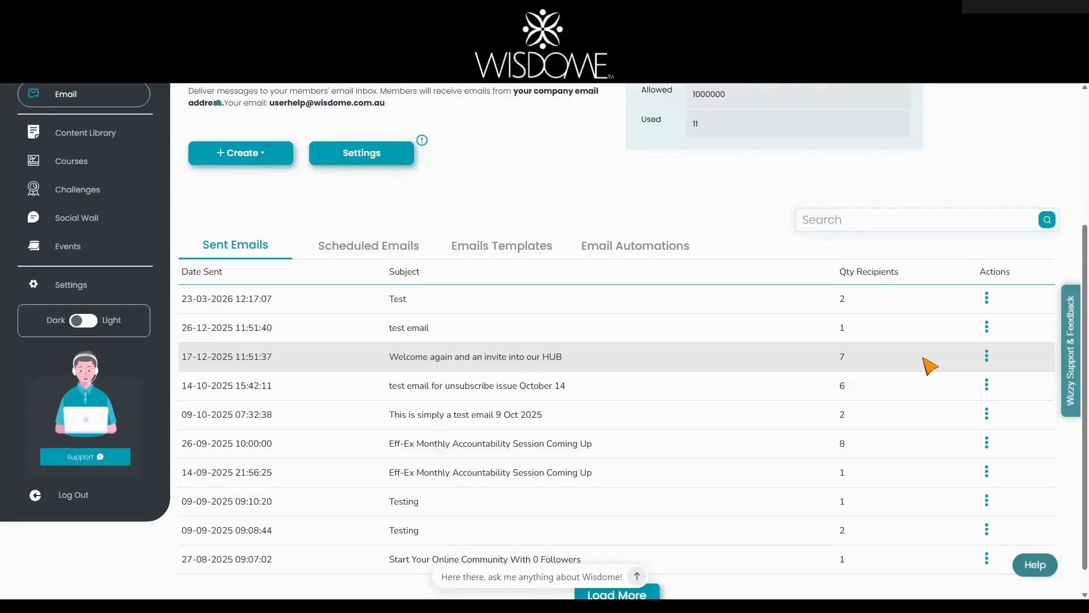
pyautogui.click(653, 247)
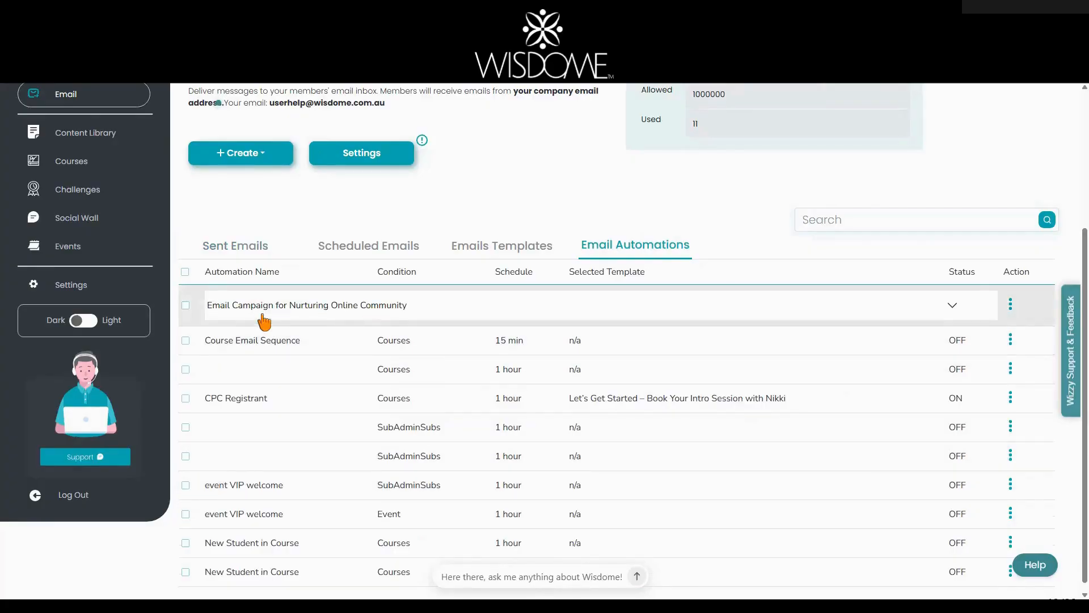
# Select the "Email Campaign for Nurturing Online Community" automation and expand it to review its steps, schedules and statuses
pyautogui.click(186, 306)
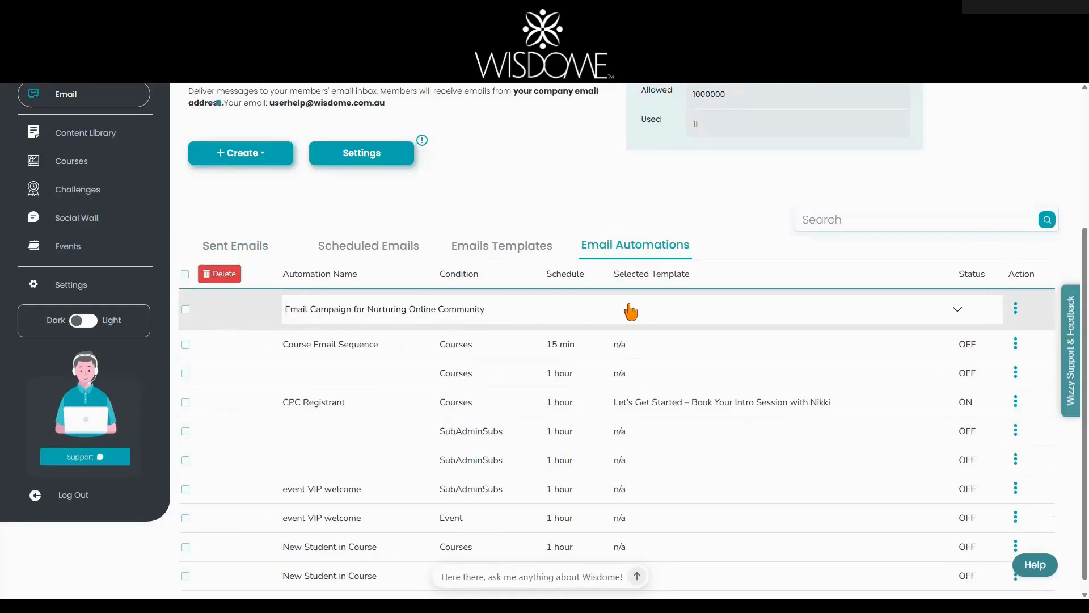
pyautogui.click(958, 310)
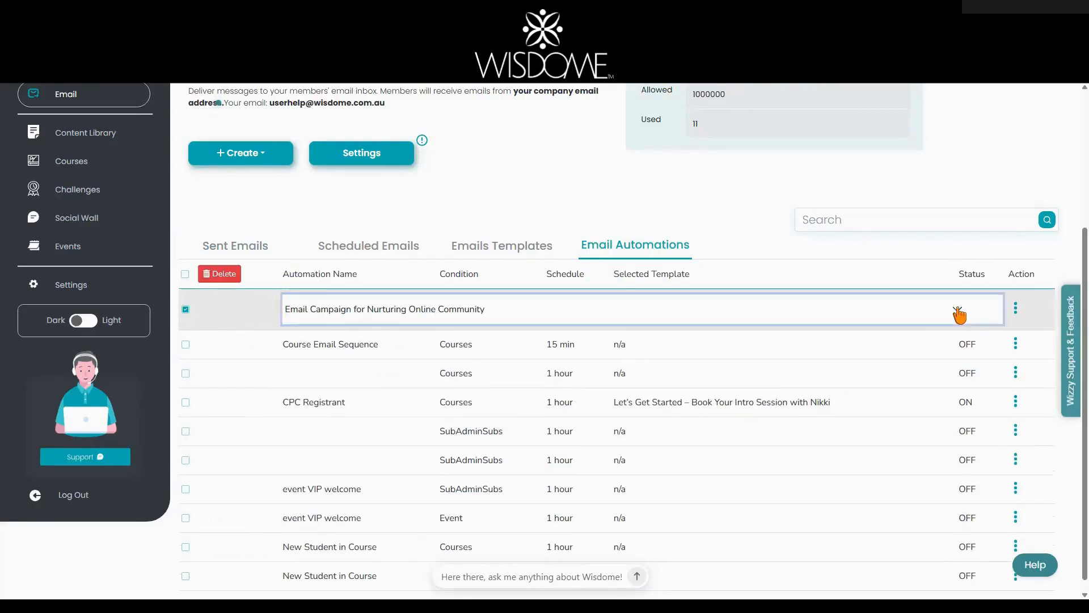
pyautogui.scroll(-1, 568, 363)
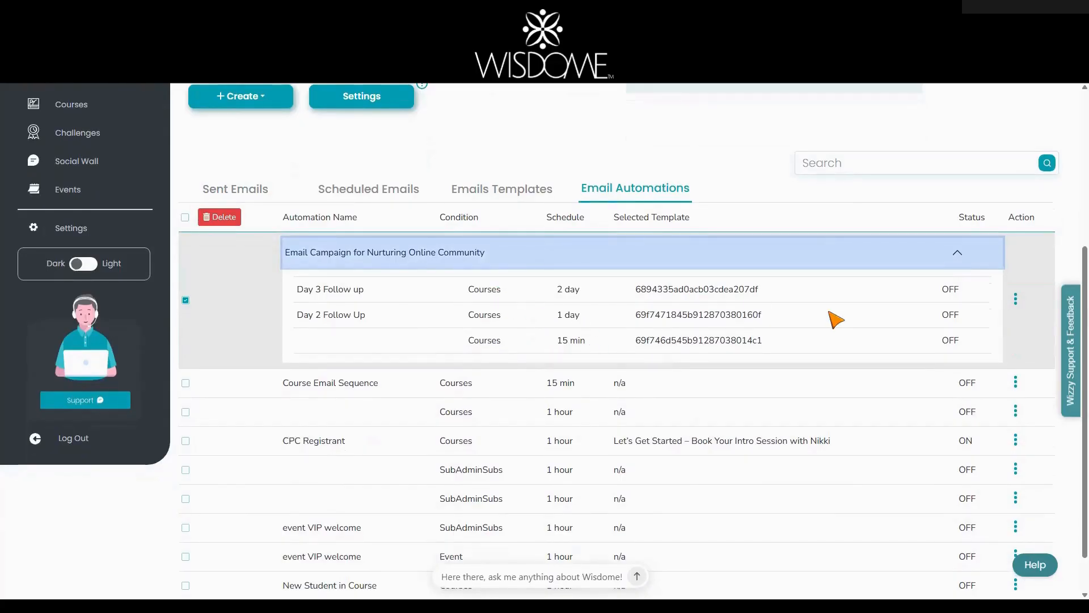
pyautogui.scroll(2, 837, 320)
pyautogui.scroll(-2, 842, 358)
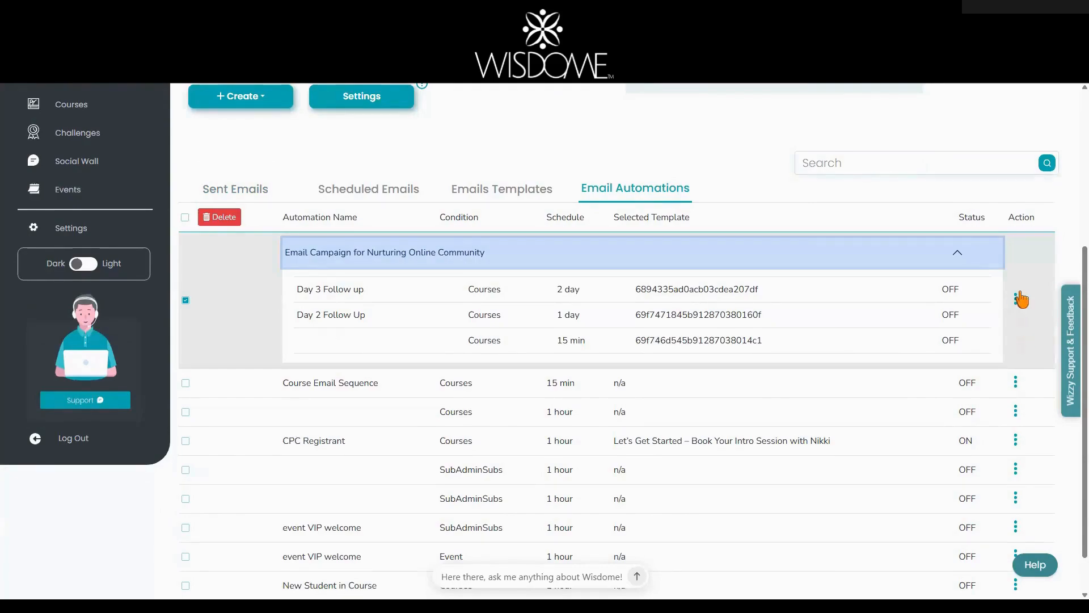
# Start the "Email Campaign for Nurturing Online Community" automation and dismiss the confirmation message
pyautogui.click(1017, 301)
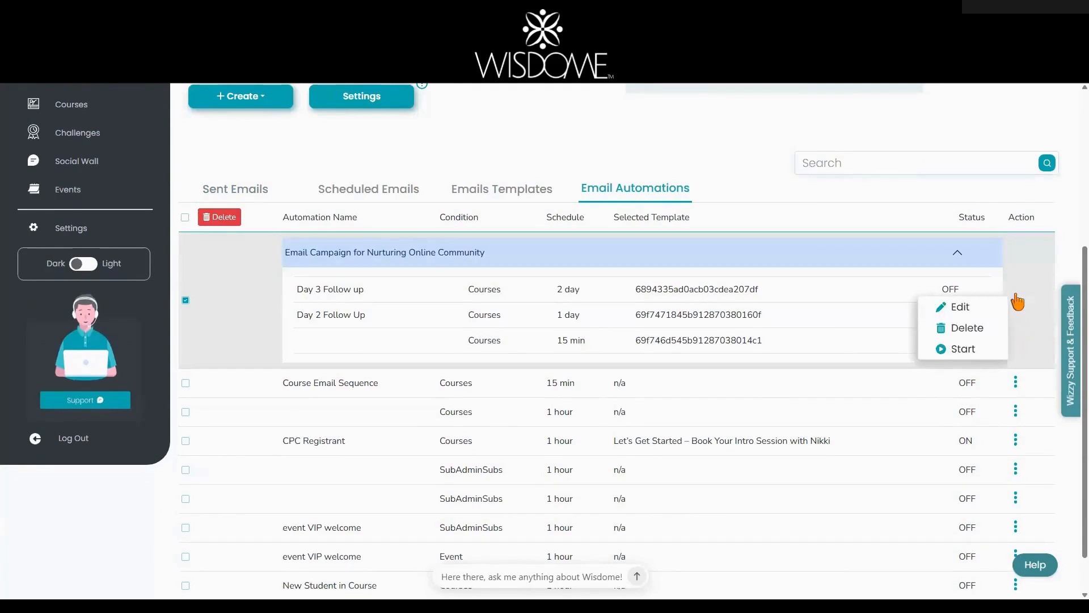
pyautogui.click(963, 349)
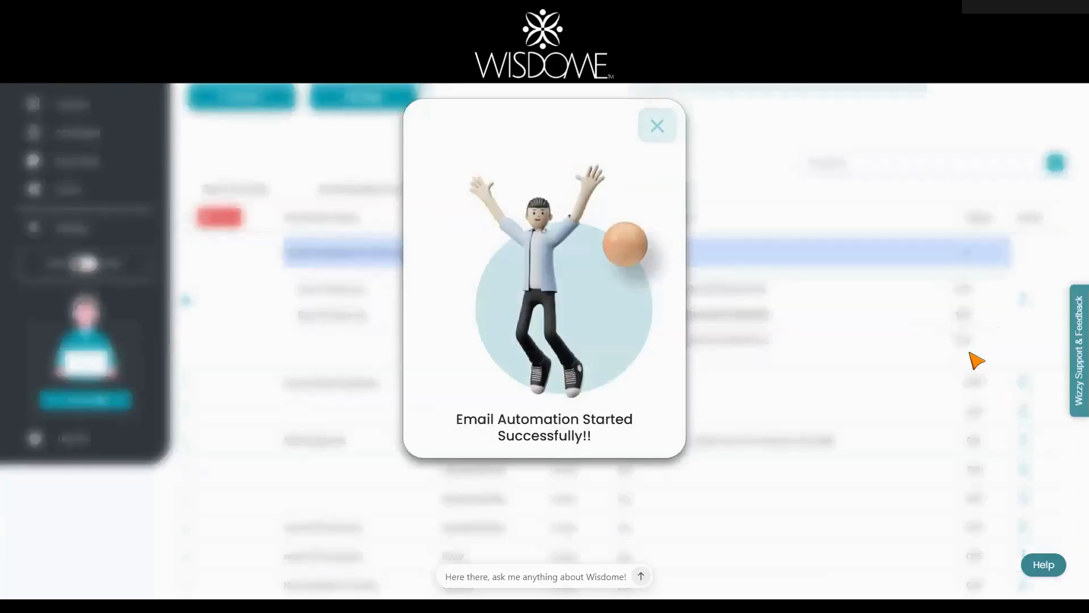
pyautogui.click(657, 126)
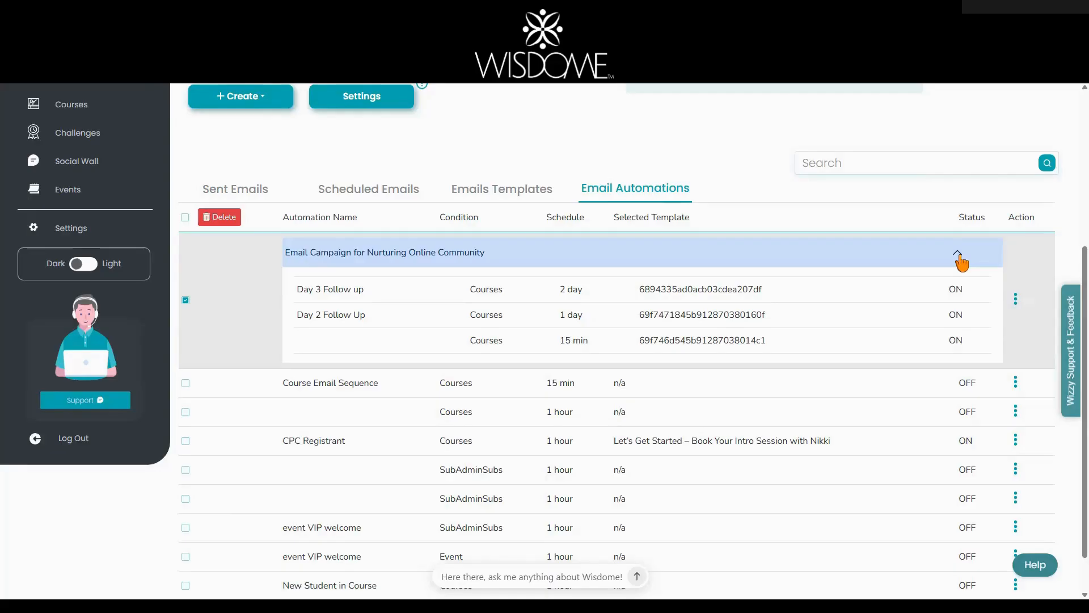
pyautogui.click(763, 442)
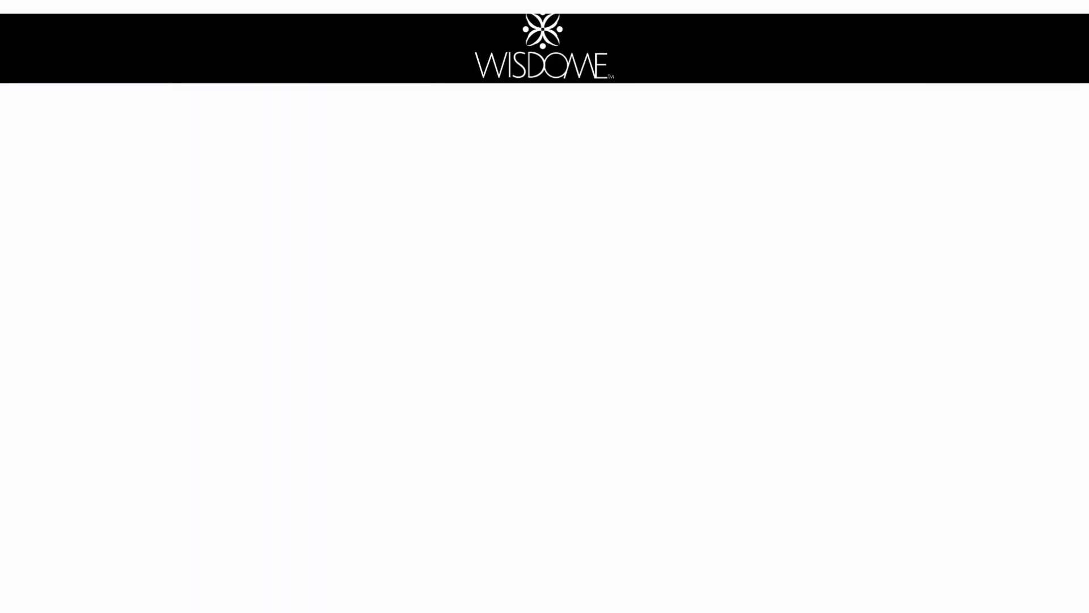